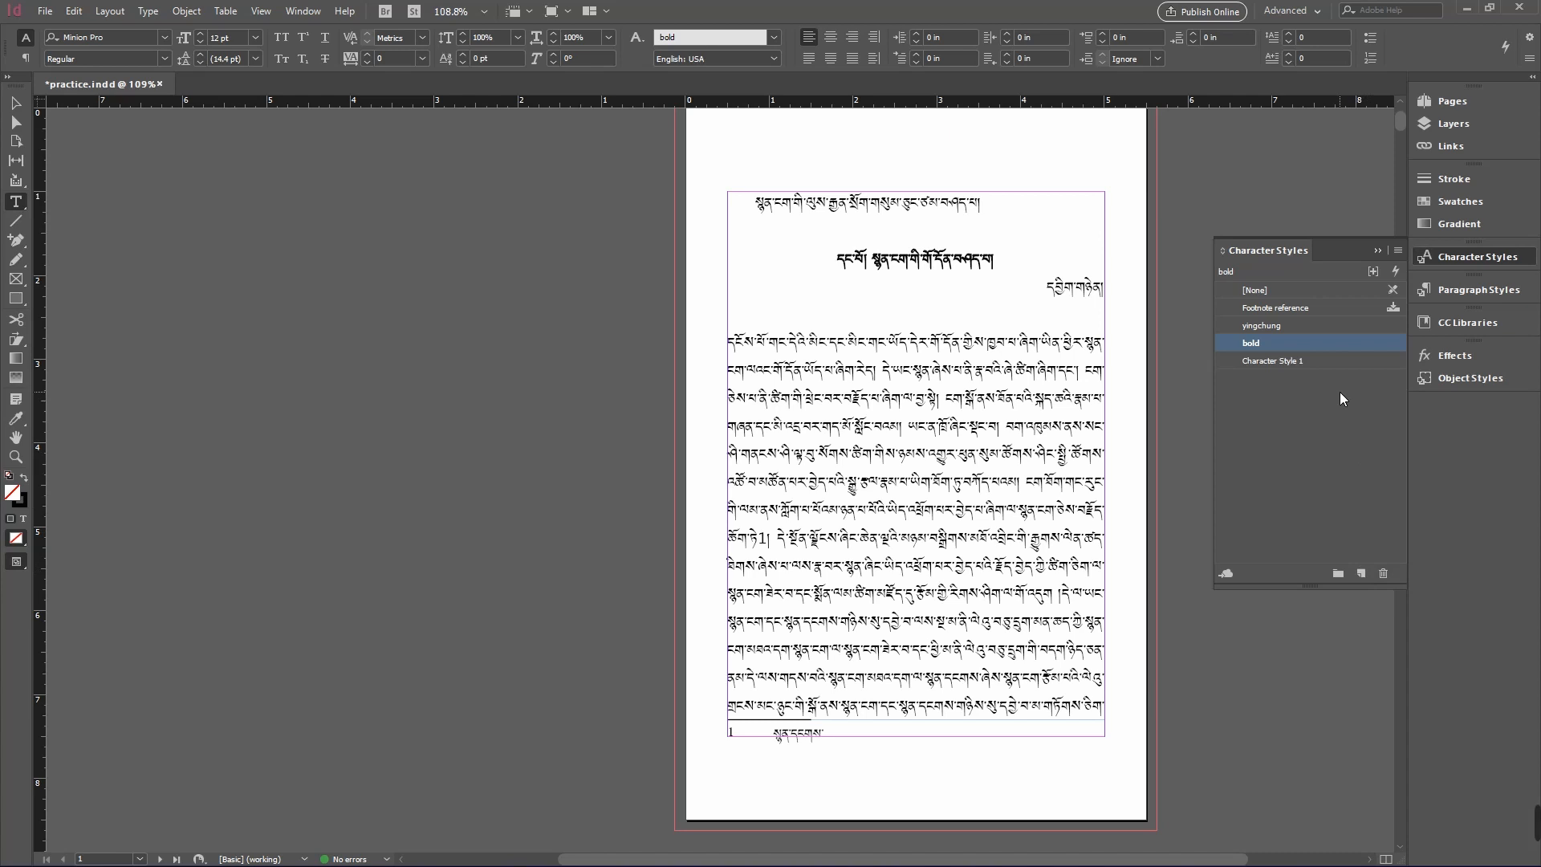
Rename Character Style 1 as Italic and set it to be based on [None].
{"action": "left_click", "coordinate": [1279, 360]}
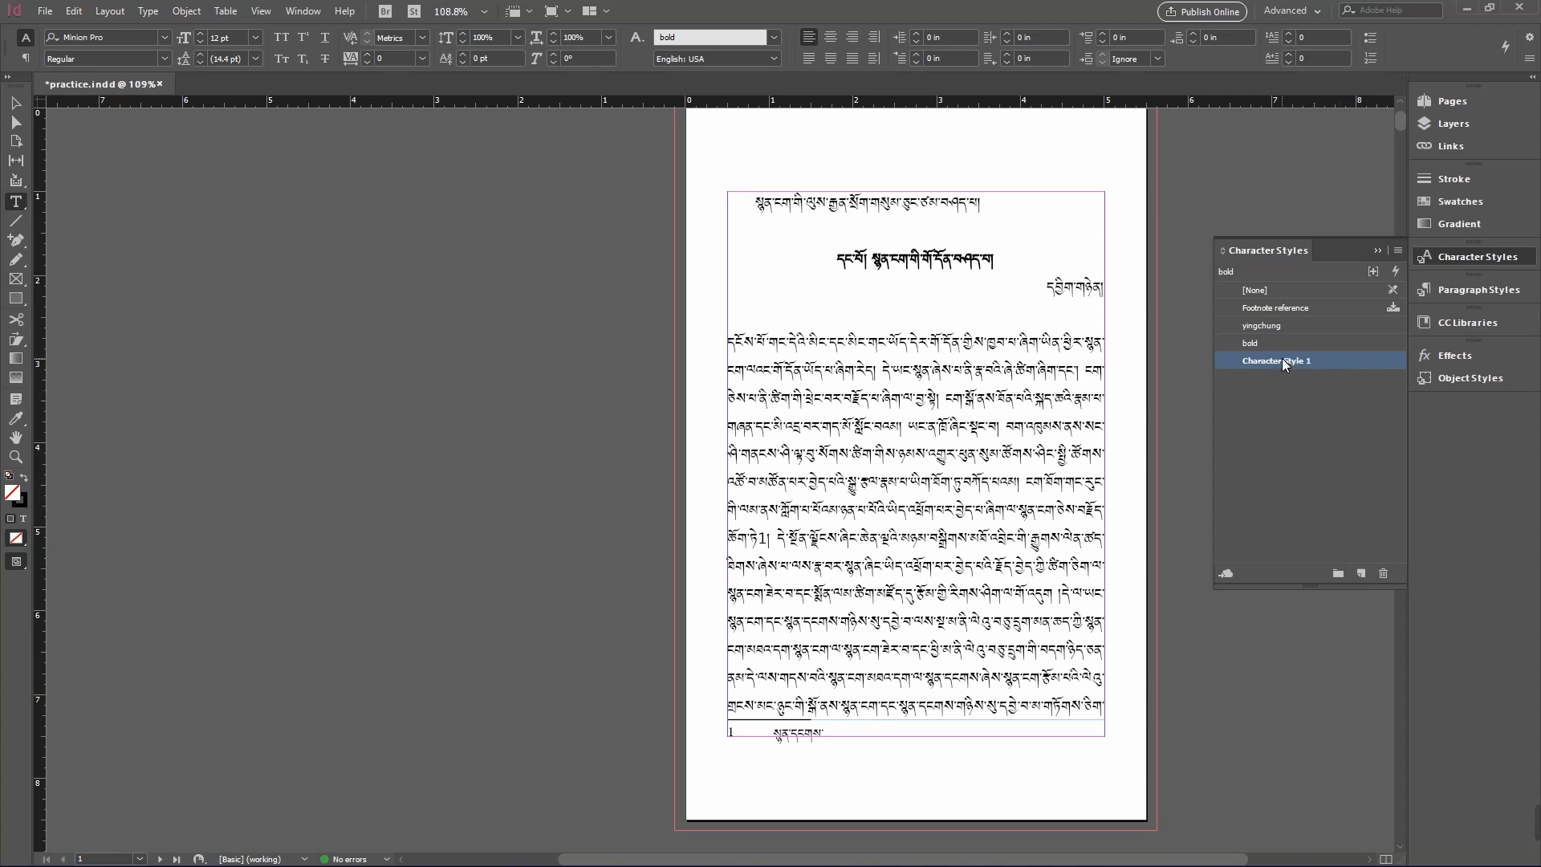
{"action": "key", "text": "F4"}
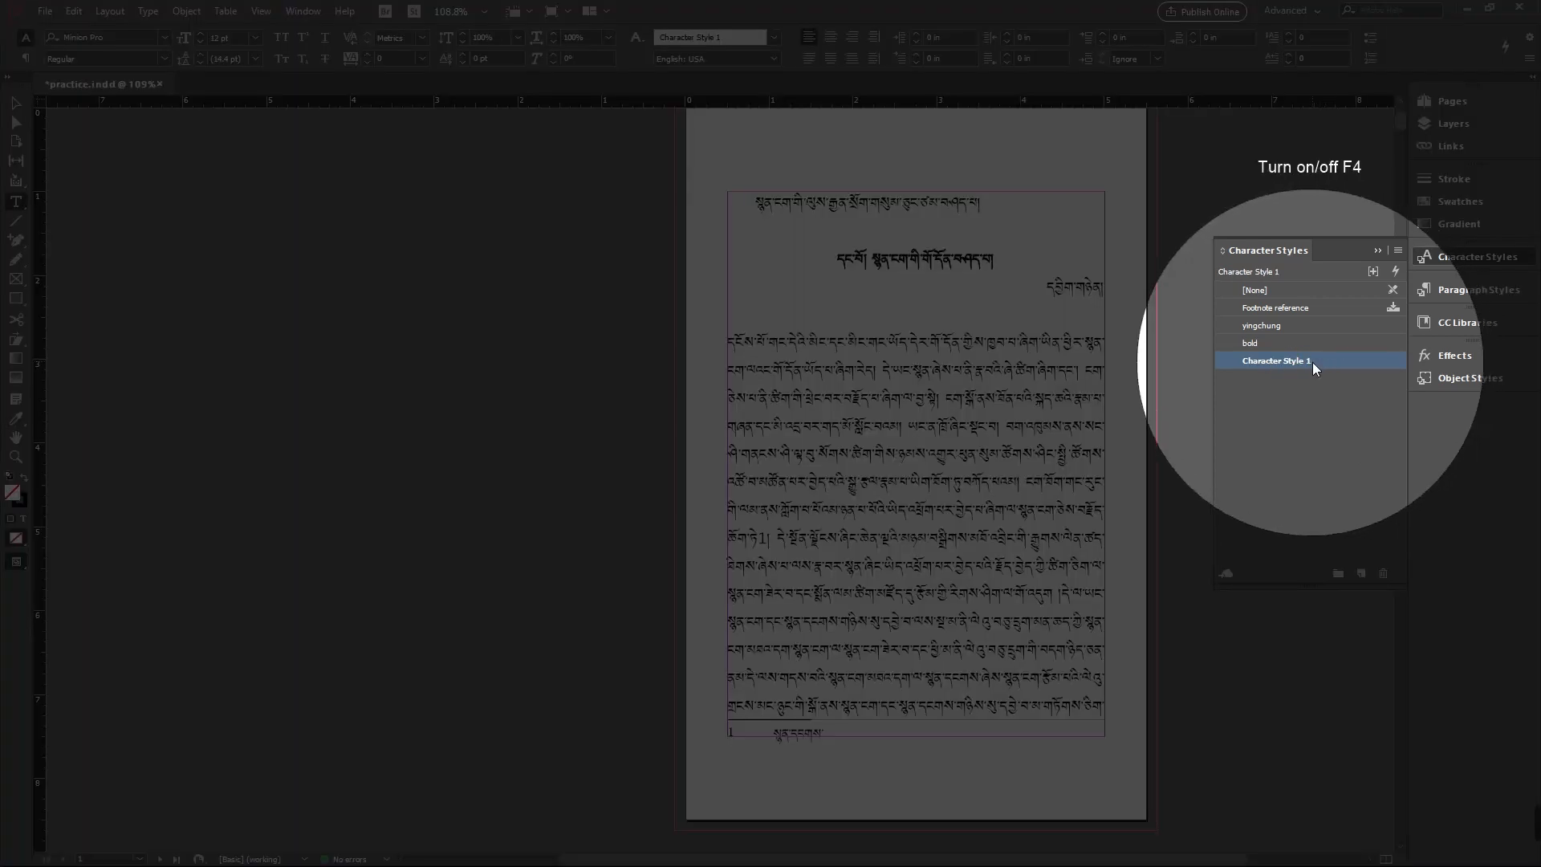
{"action": "key", "text": "F4"}
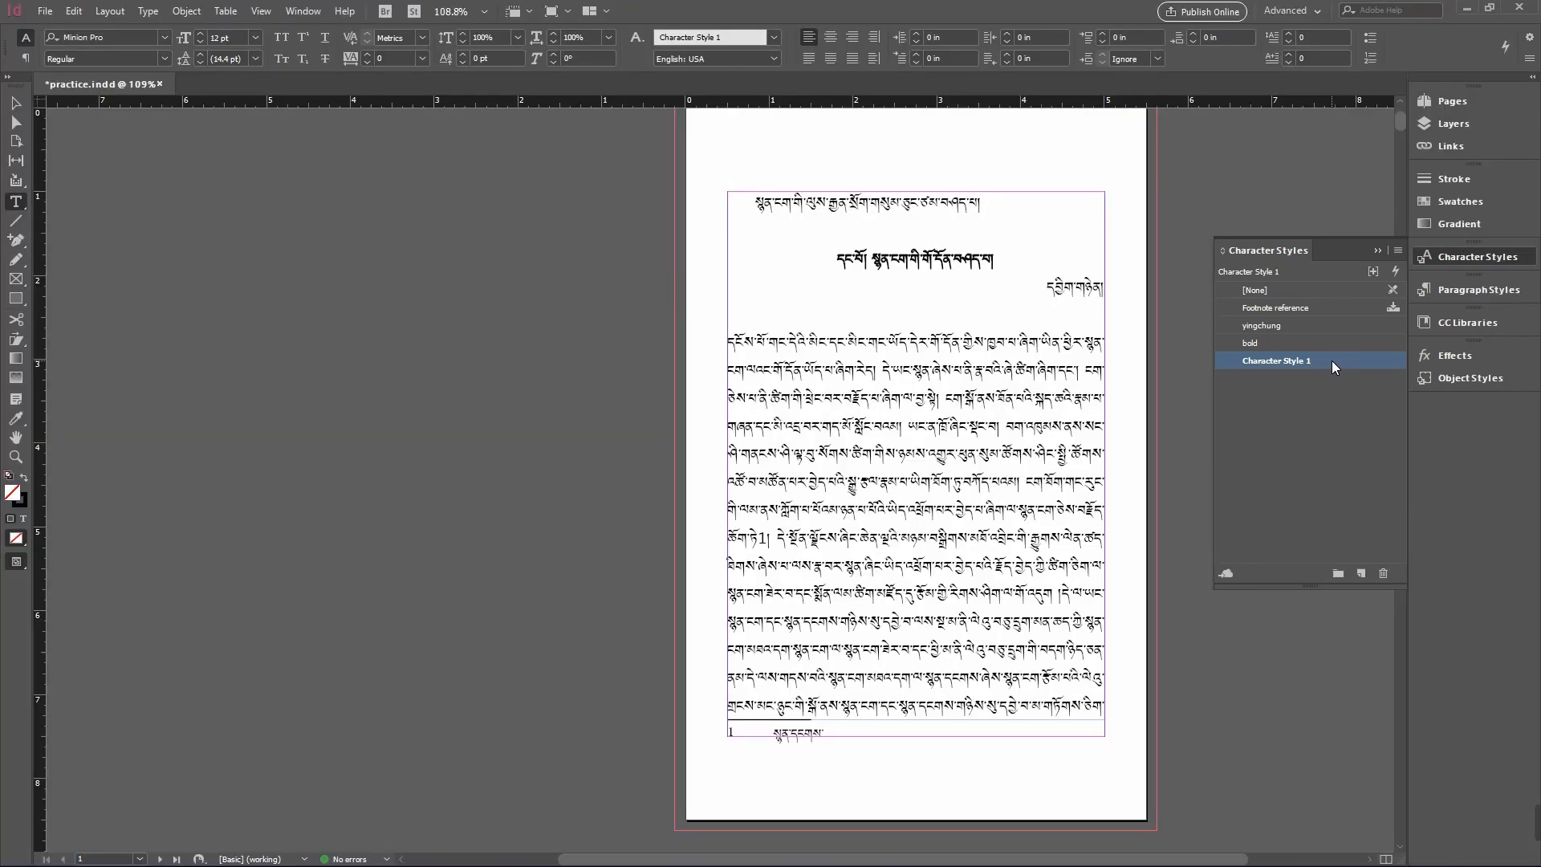
{"action": "double_click", "coordinate": [1331, 359]}
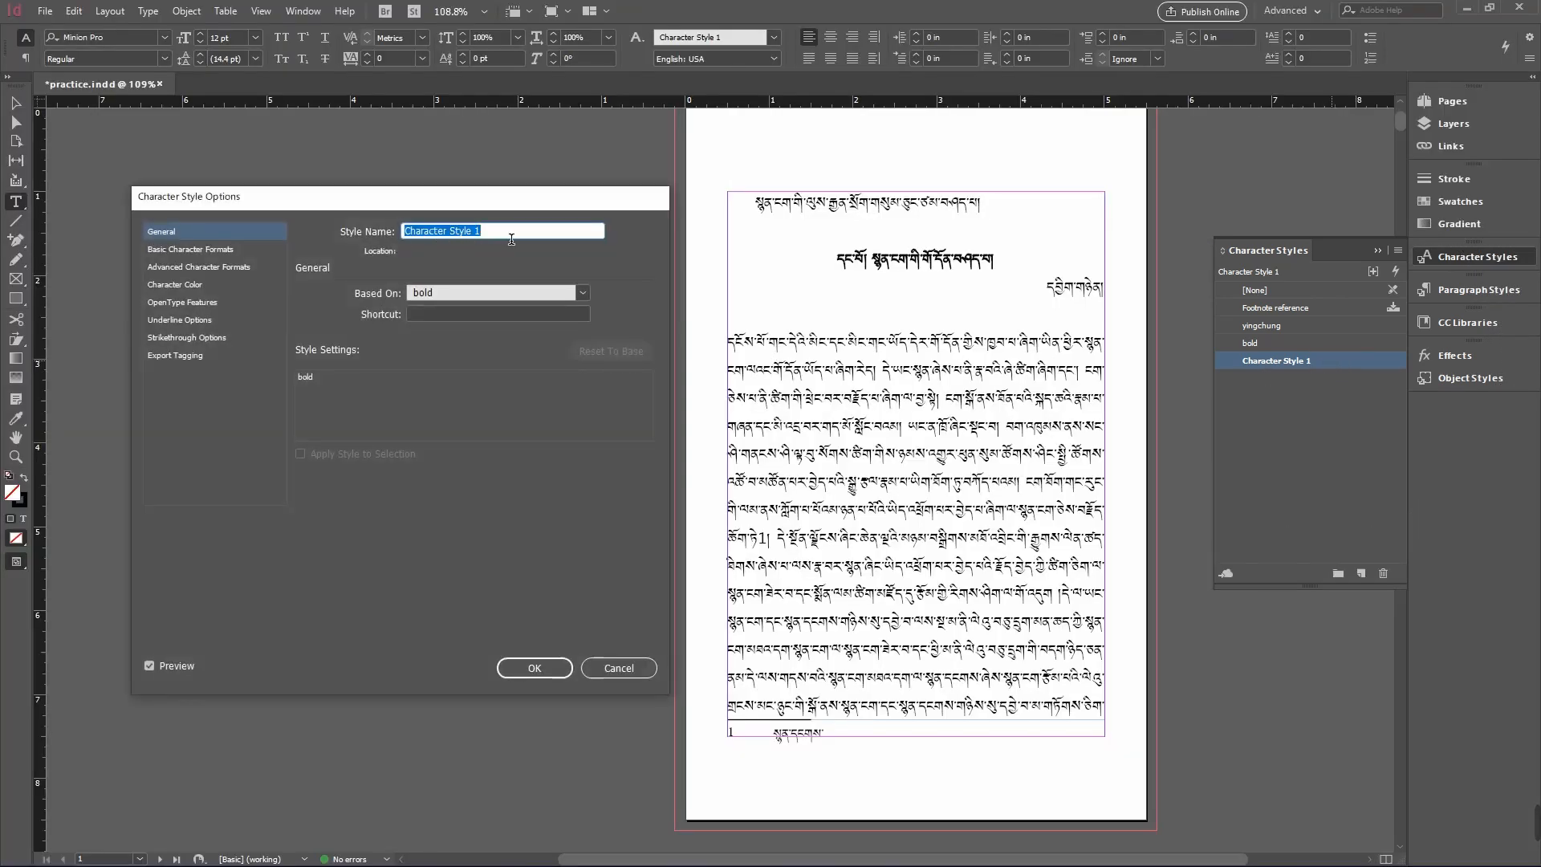
{"action": "type", "text": "1"}
{"action": "type", "text": "ta"}
{"action": "type", "text": "lic"}
{"action": "left_click", "coordinate": [445, 292]}
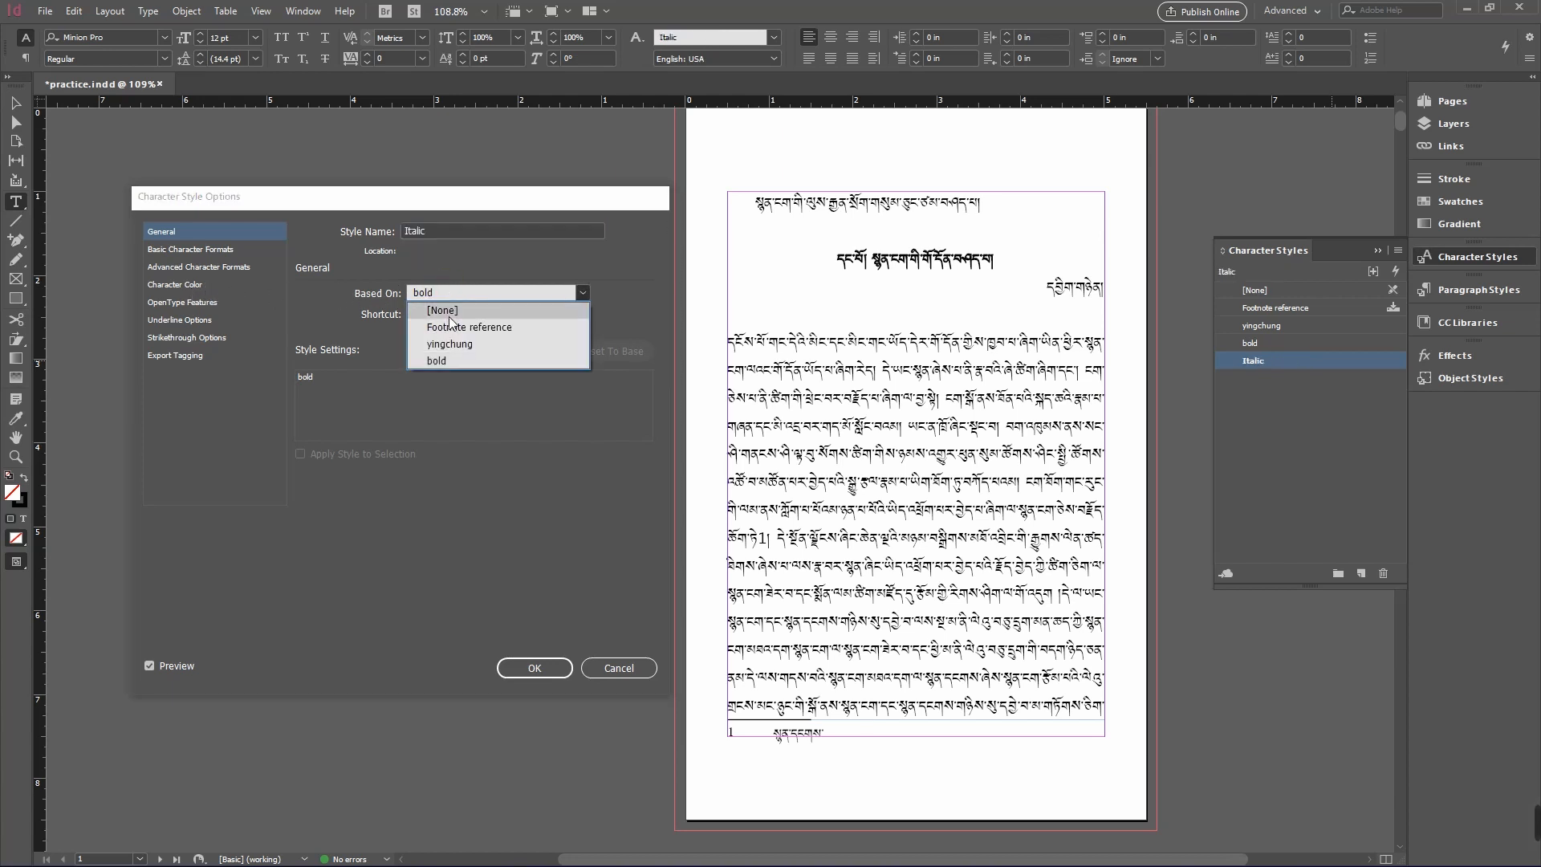
{"action": "left_click", "coordinate": [451, 312]}
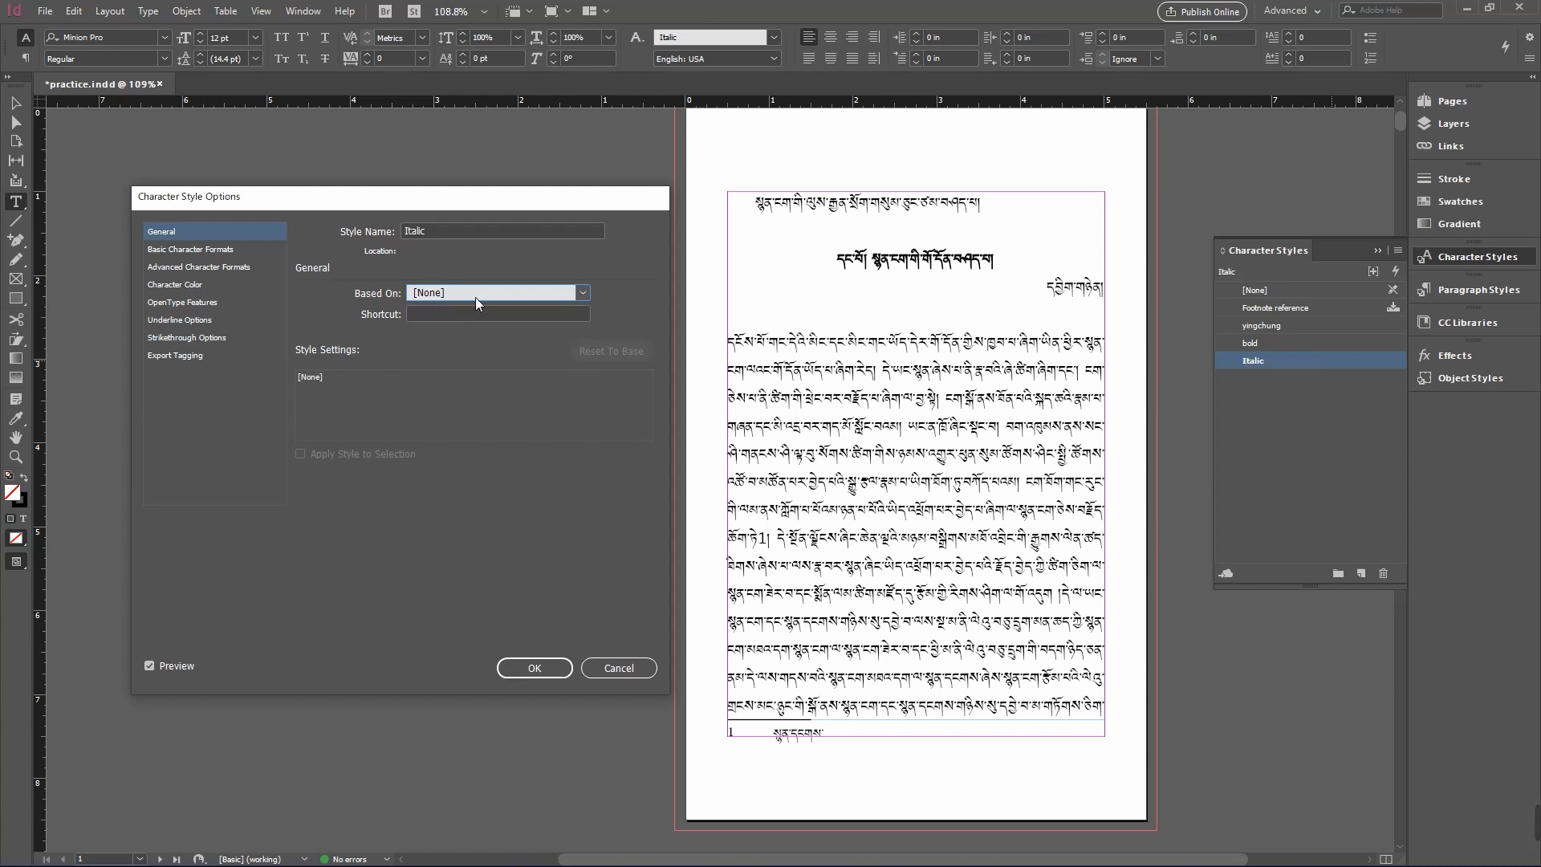
{"action": "left_click", "coordinate": [182, 287]}
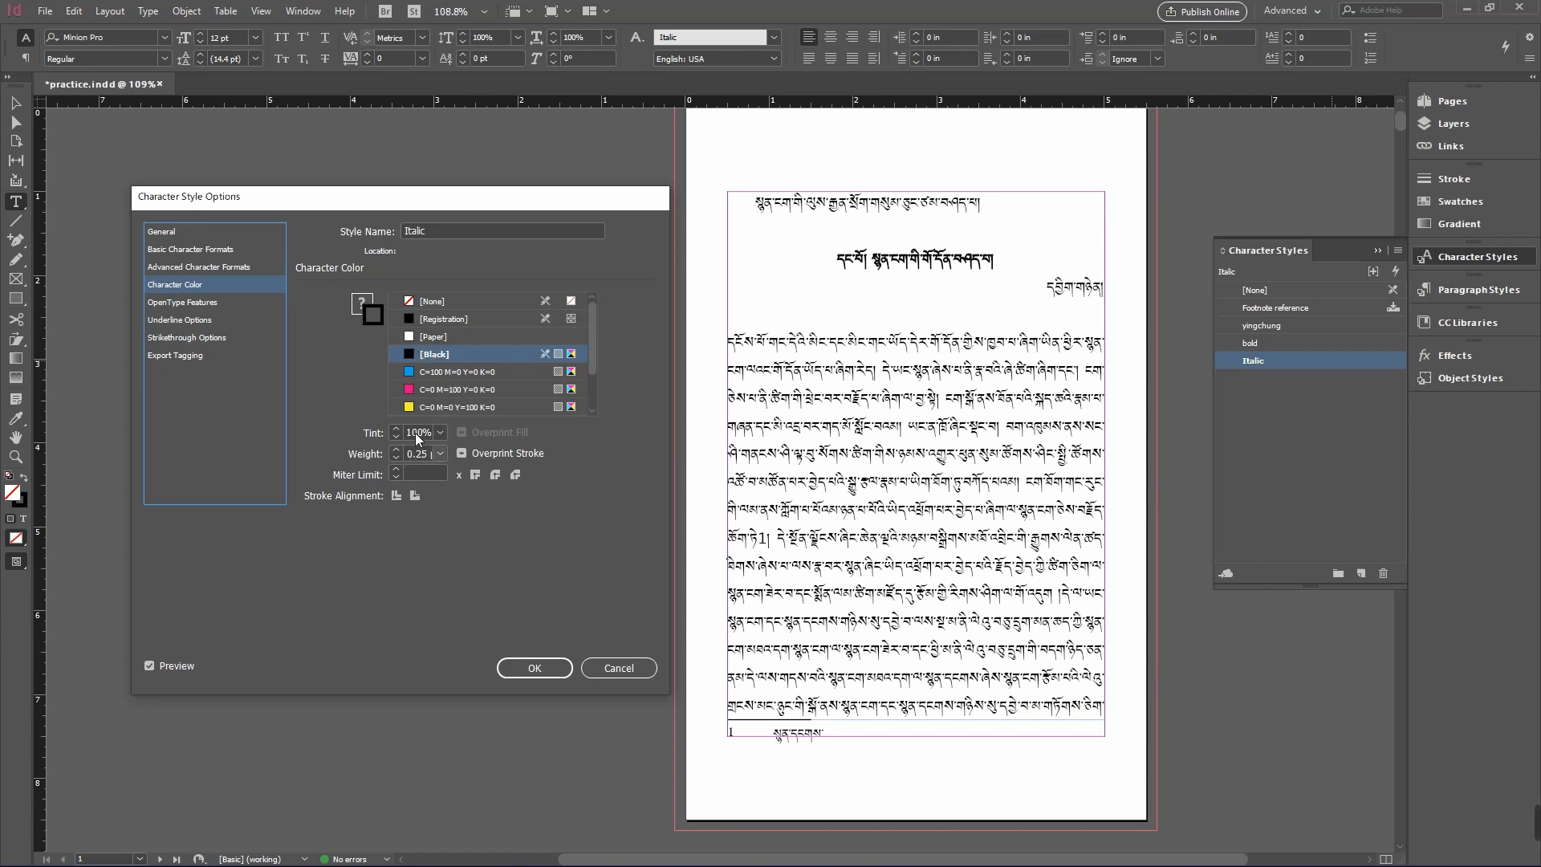
{"action": "left_click", "coordinate": [434, 303]}
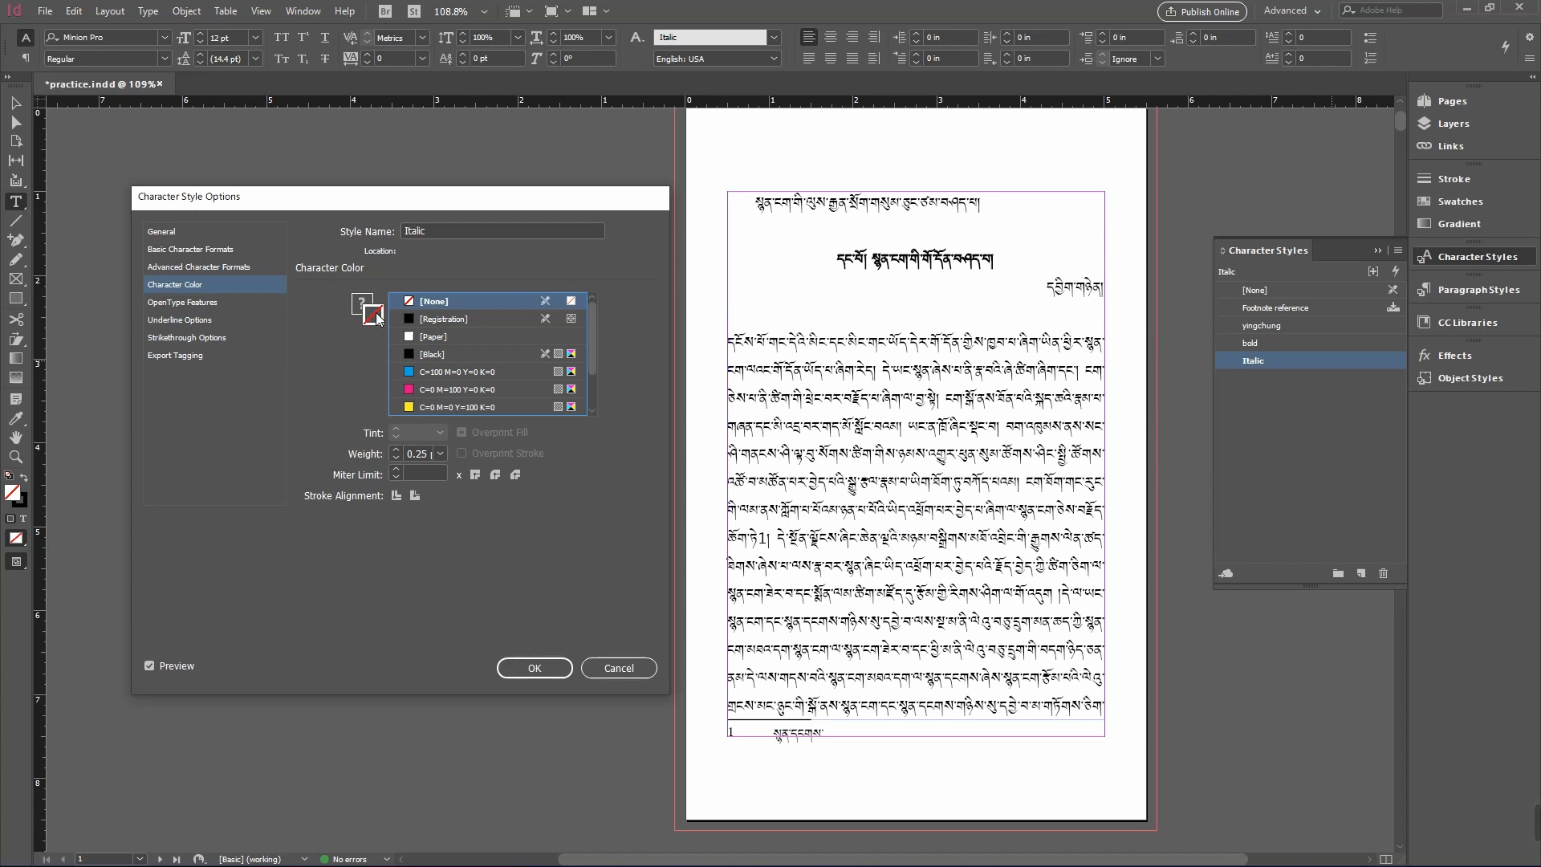
{"action": "left_click", "coordinate": [439, 356]}
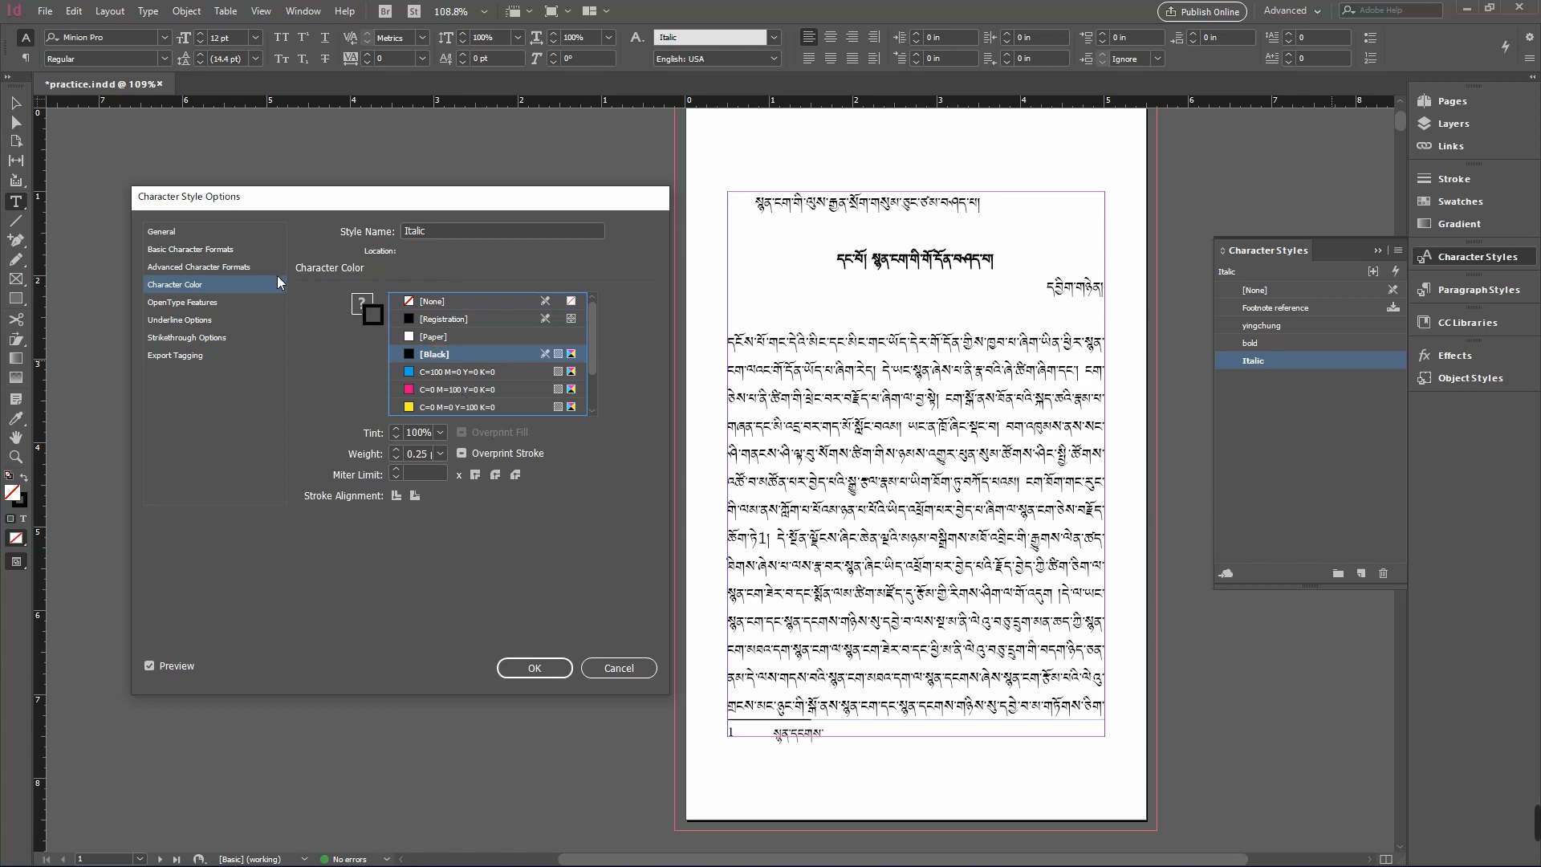
Set the Italic character style's skew to 10° and save the style.
{"action": "left_click", "coordinate": [229, 251]}
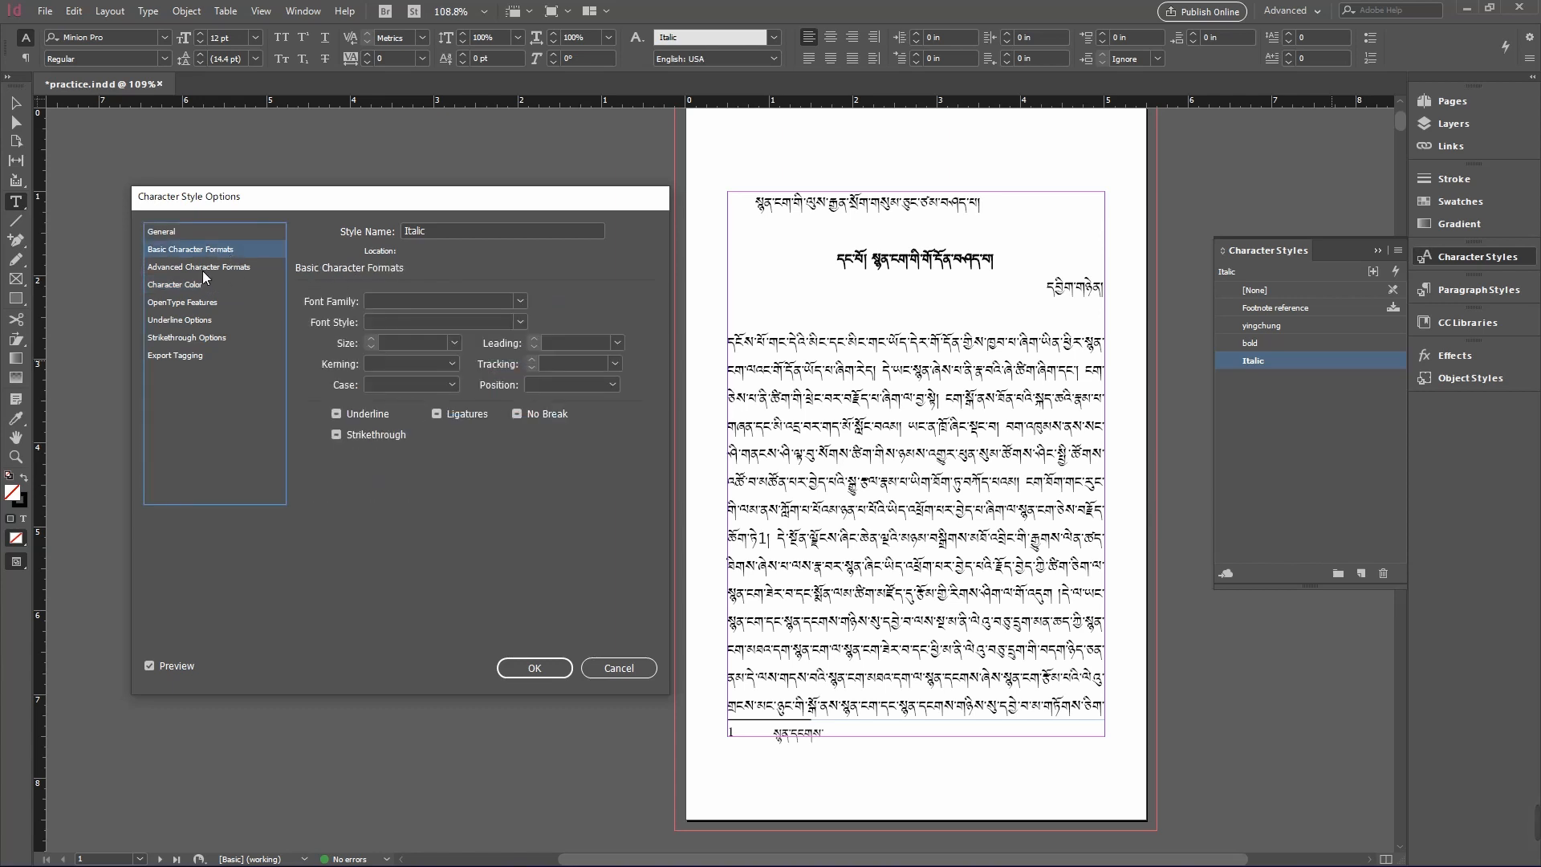
{"action": "left_click", "coordinate": [202, 269]}
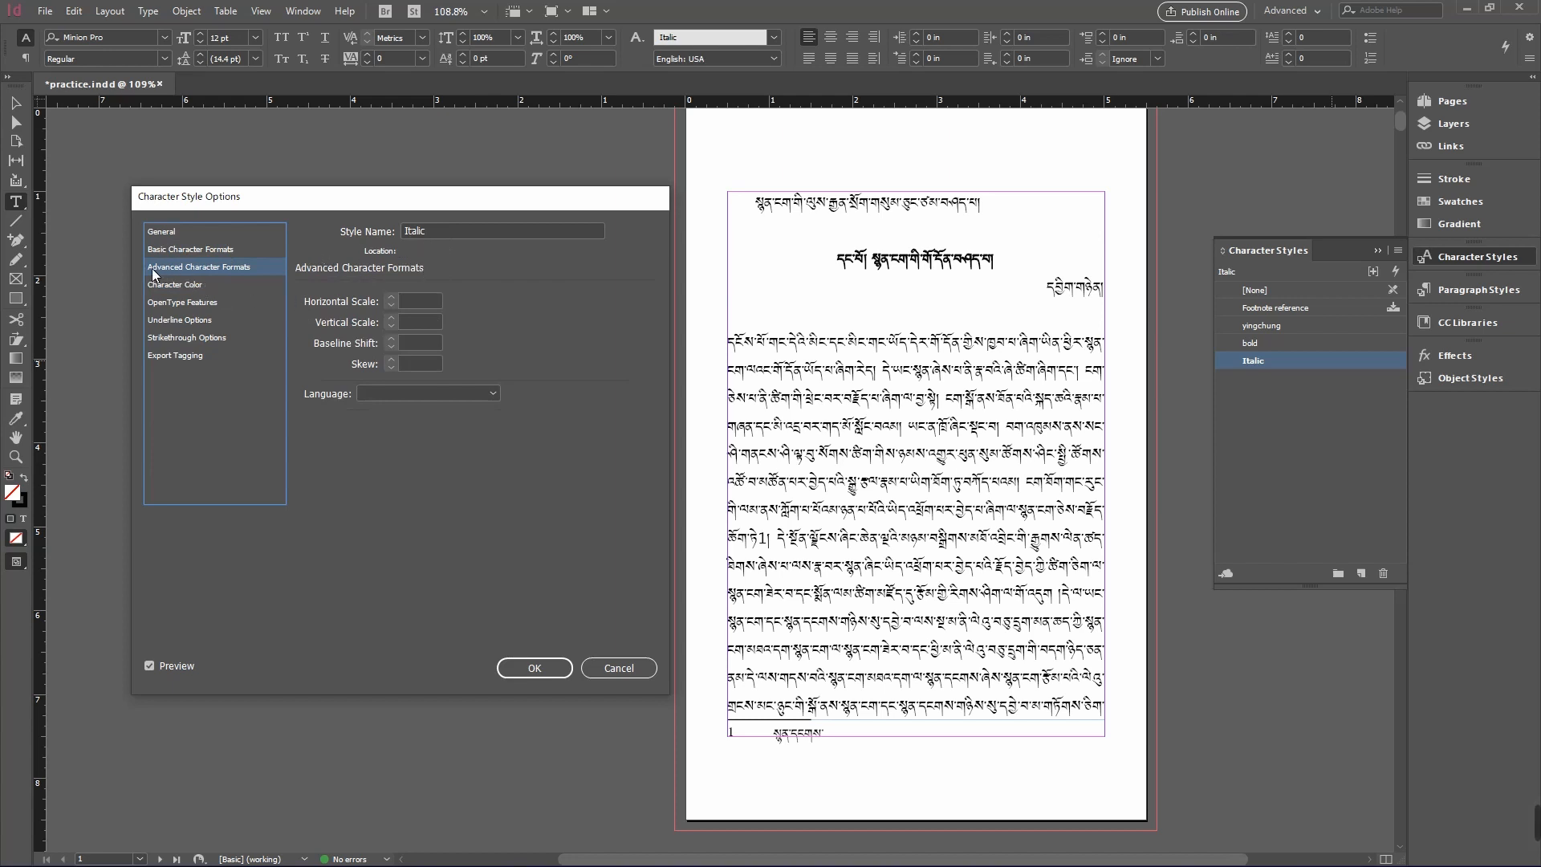
{"action": "key", "text": "F4"}
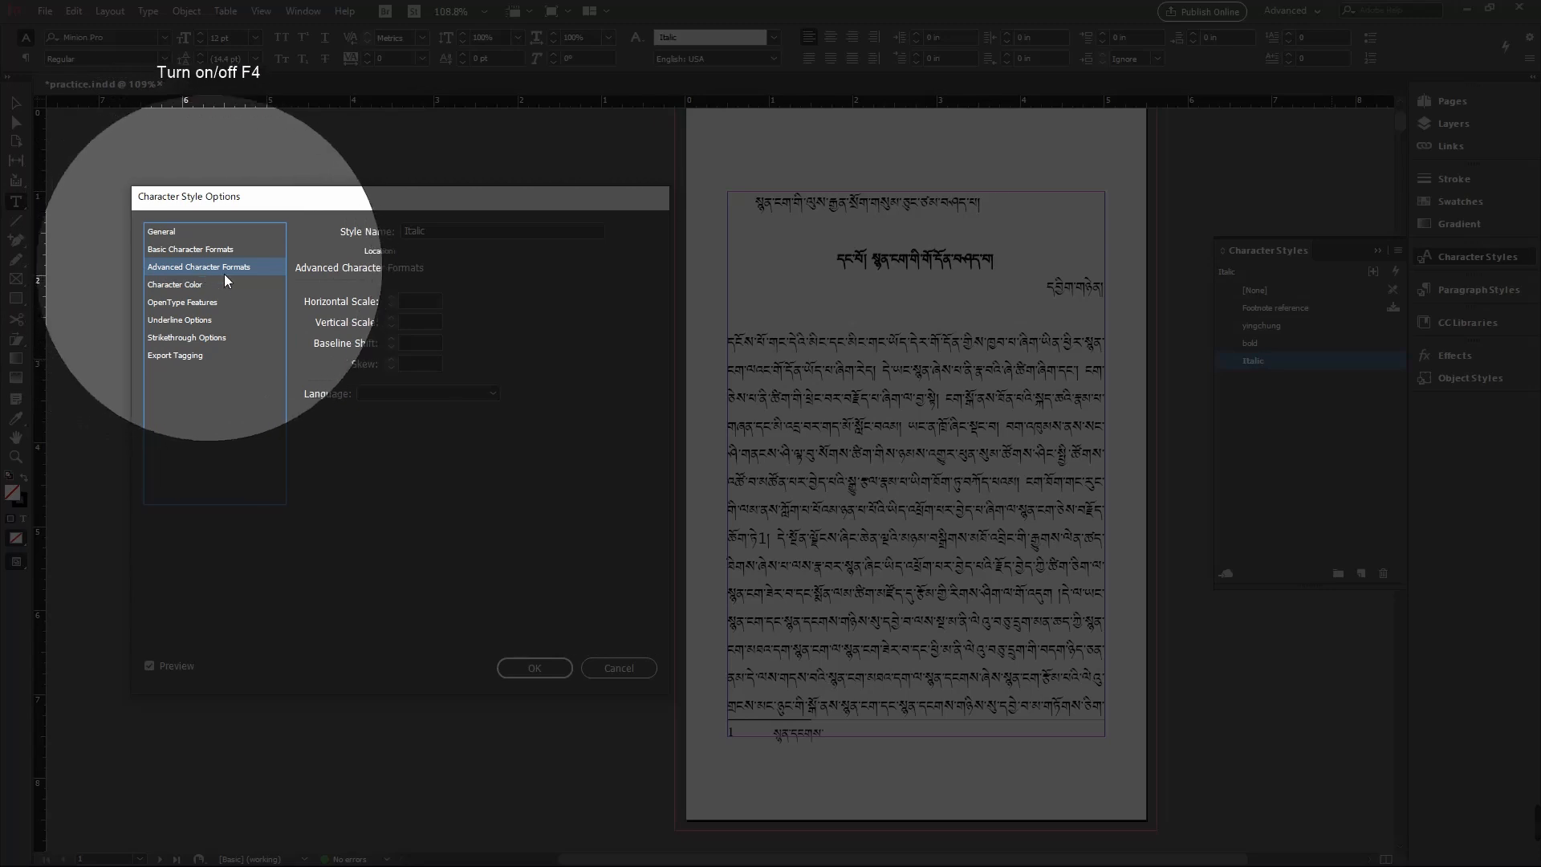
{"action": "key", "text": "F4"}
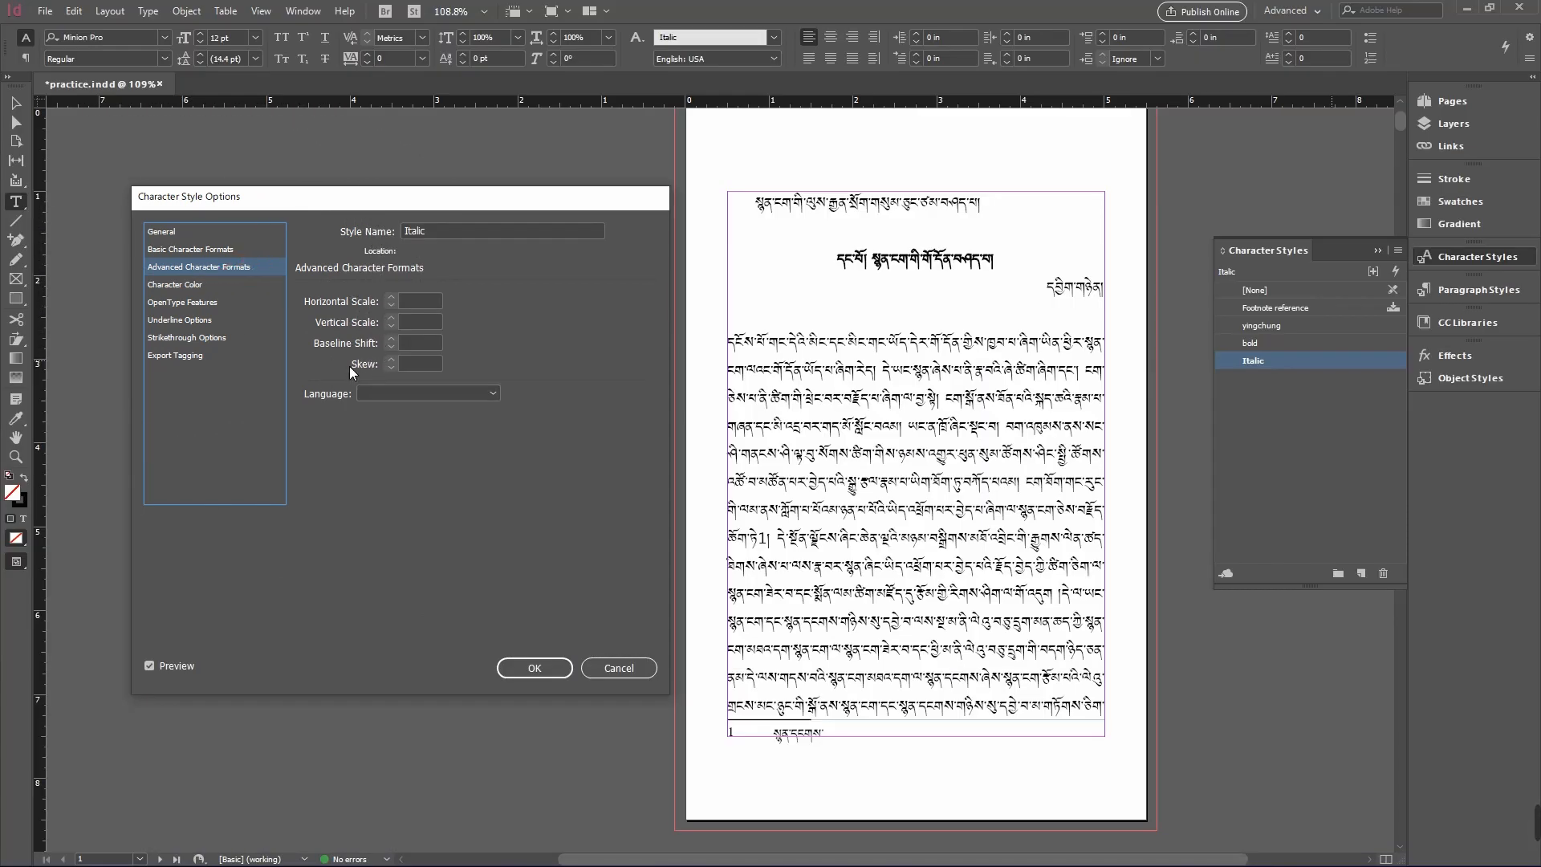
{"action": "left_click", "coordinate": [419, 365]}
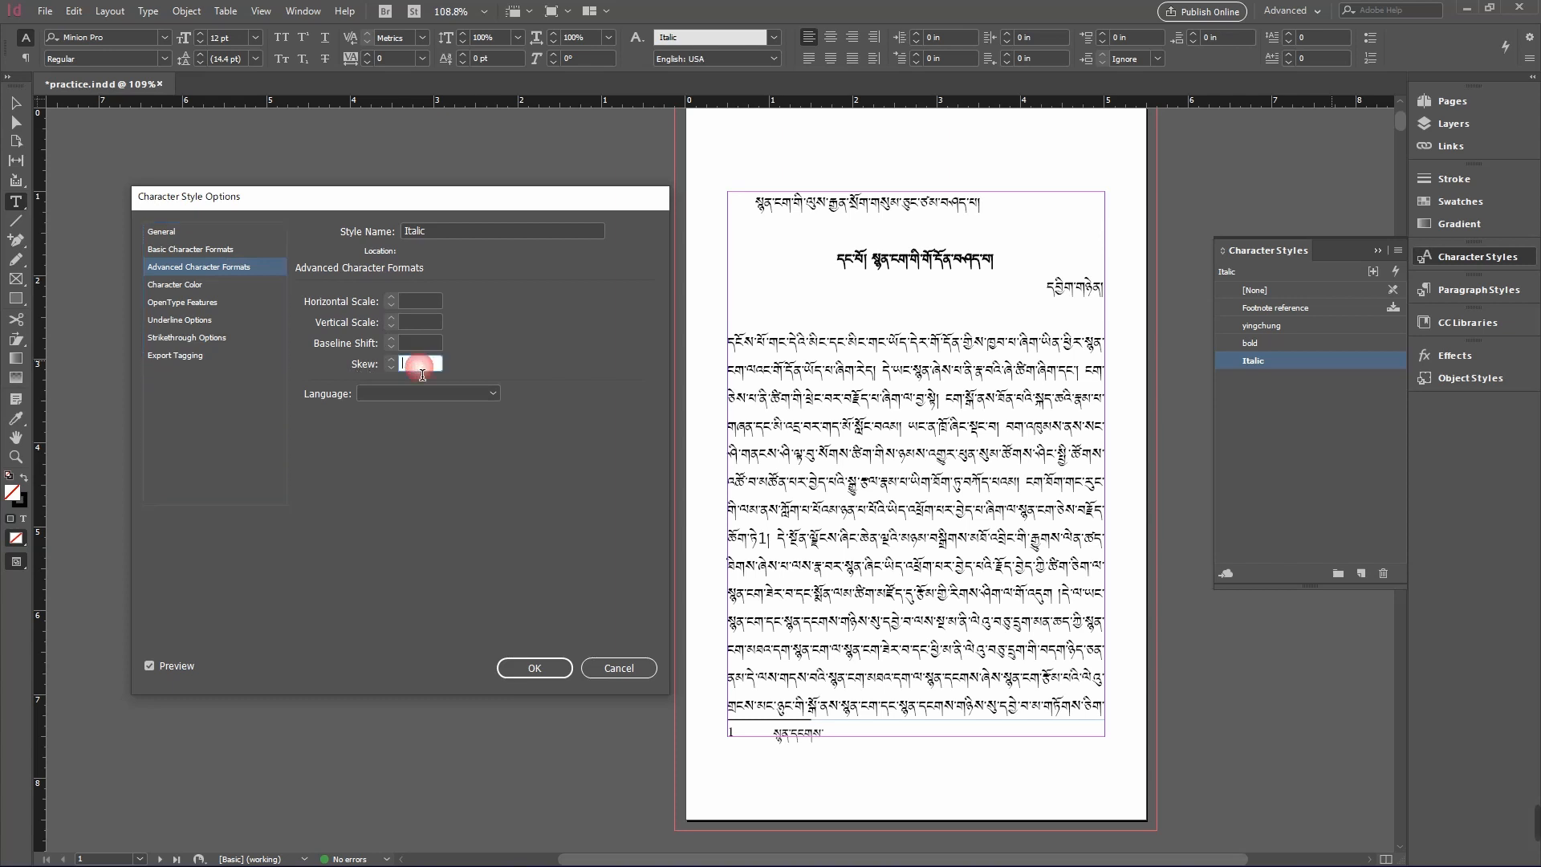
{"action": "type", "text": "10"}
{"action": "key", "text": "shift+Tab"}
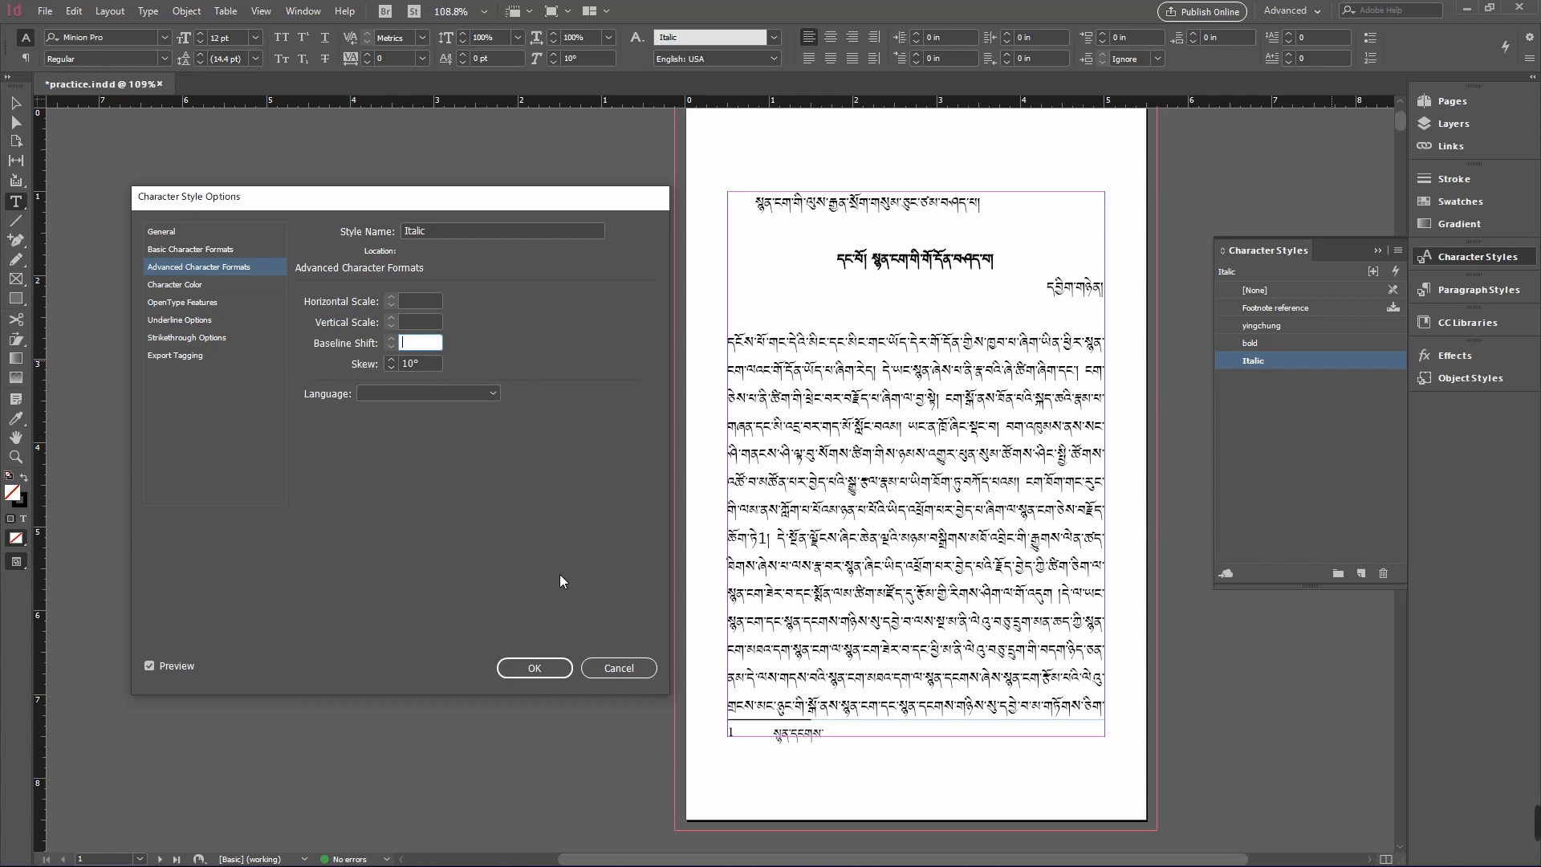
{"action": "left_click", "coordinate": [537, 666]}
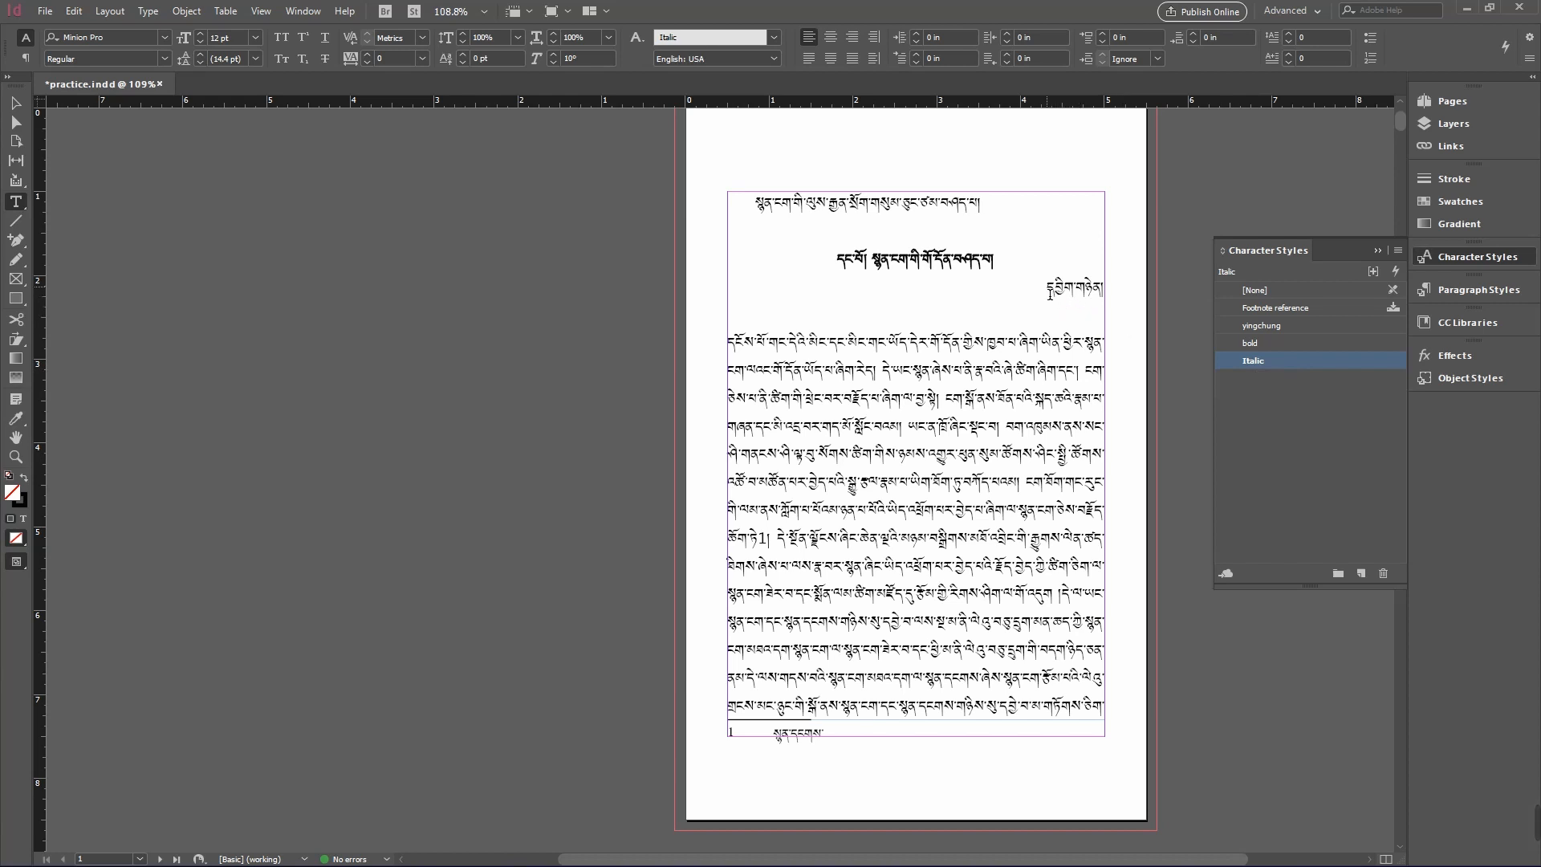
Apply the Italic character style to the short right-aligned line beneath the bold heading.
{"action": "left_click_drag", "start_coordinate": [1047, 294], "coordinate": [1143, 299]}
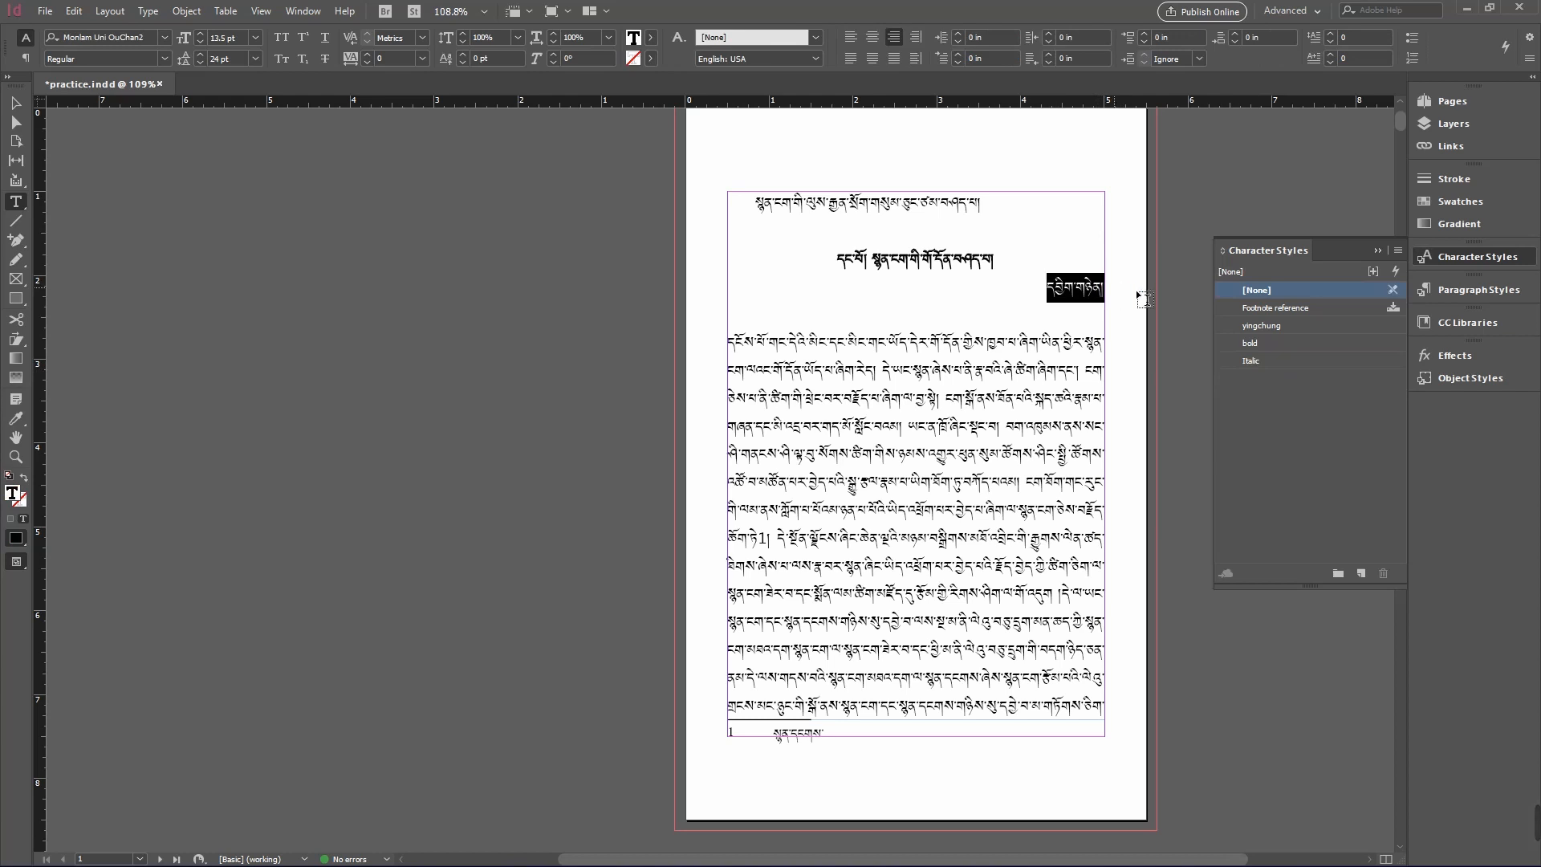
{"action": "left_click", "coordinate": [1287, 360]}
{"action": "left_click", "coordinate": [1094, 287]}
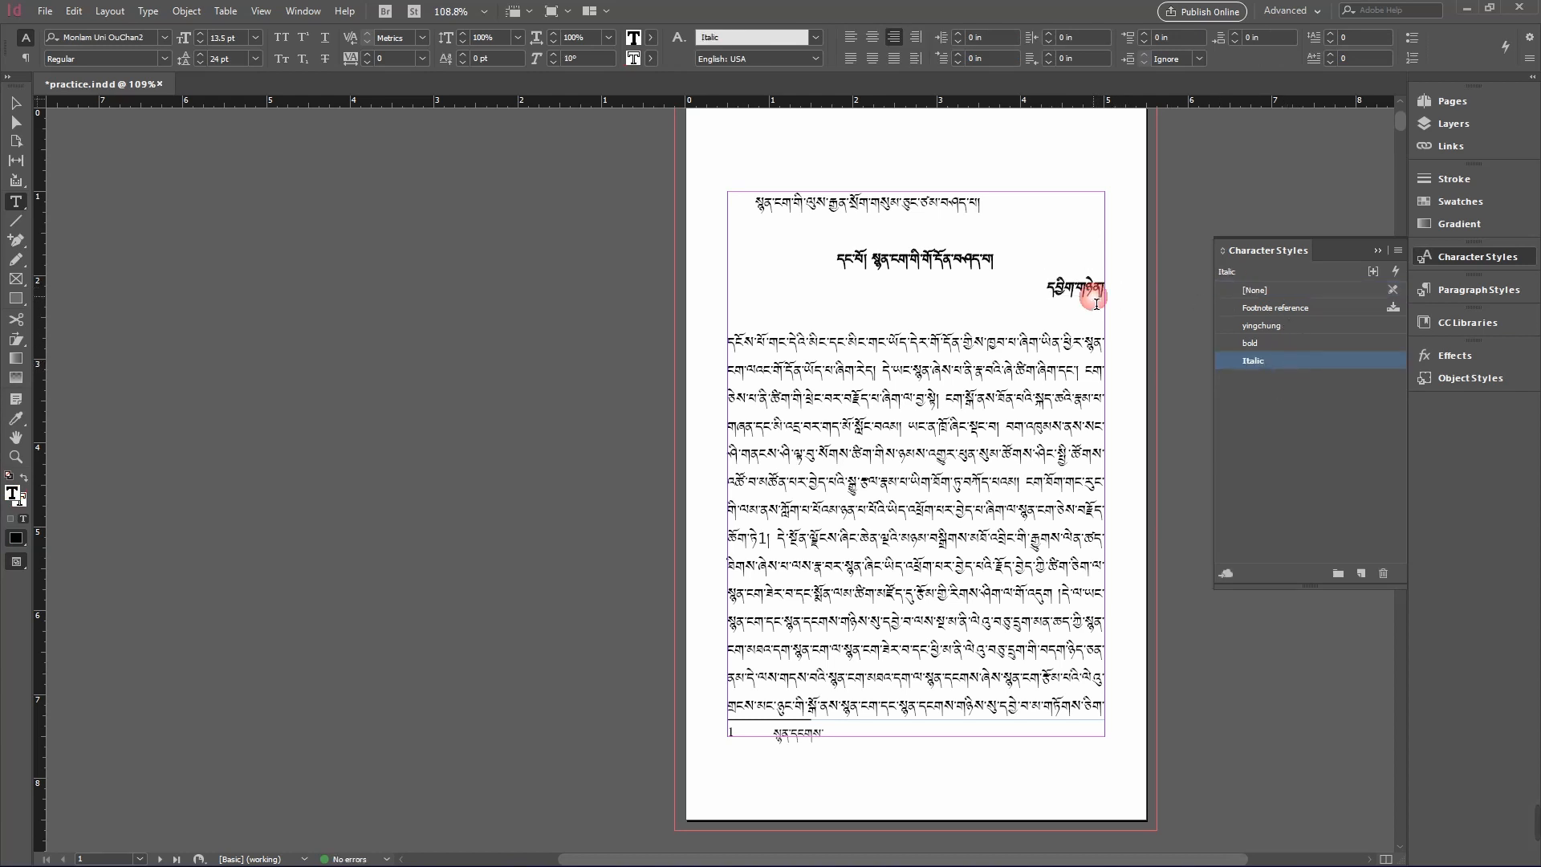
{"action": "left_click", "coordinate": [1053, 343]}
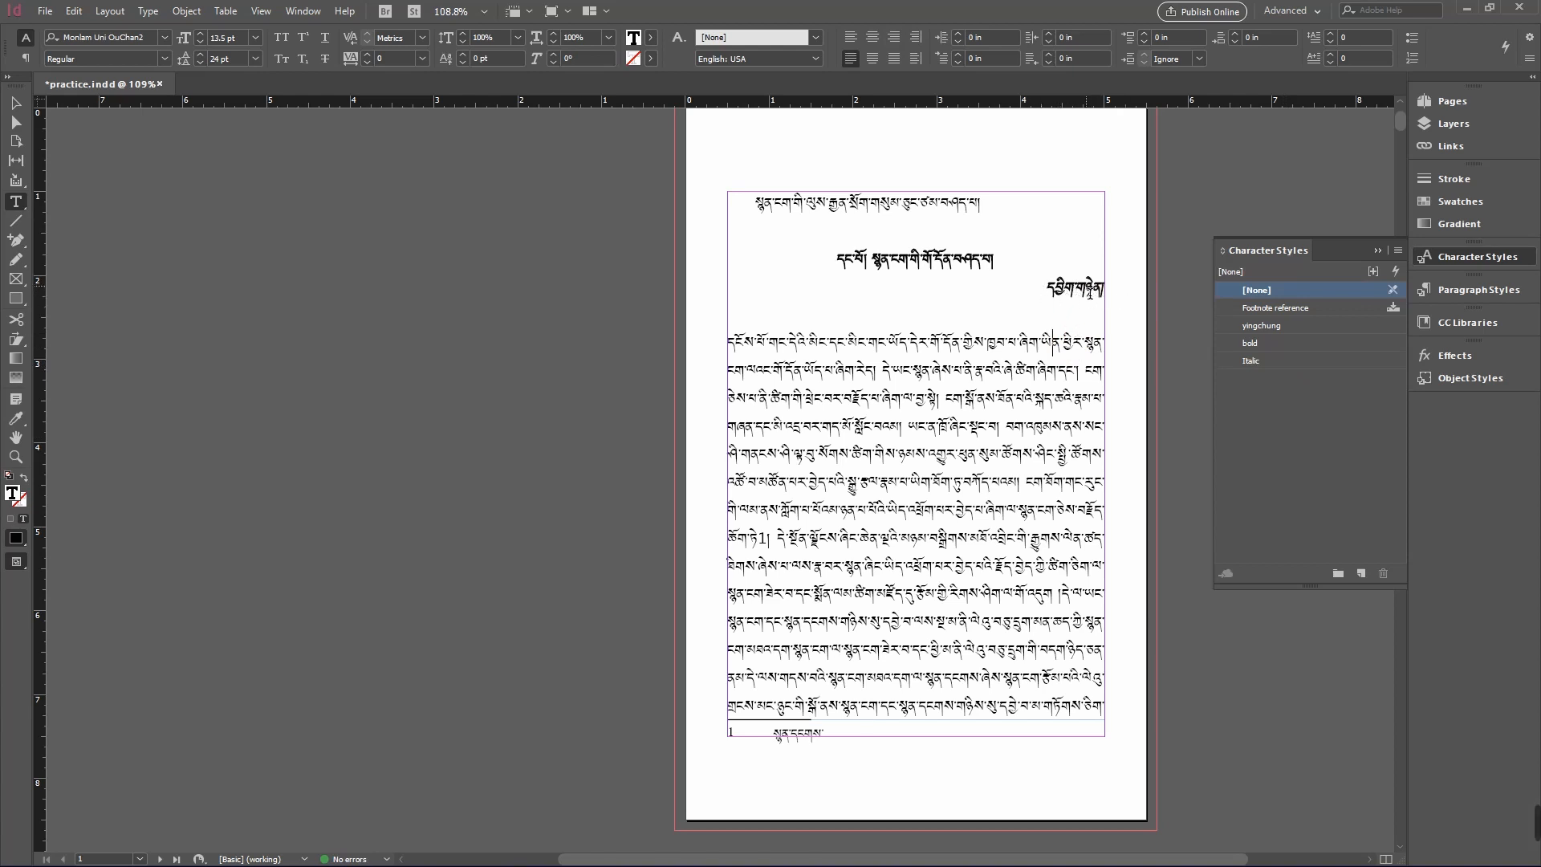
Change the Italic character style's stroke colour to [None] and save the style.
{"action": "double_click", "coordinate": [1327, 361]}
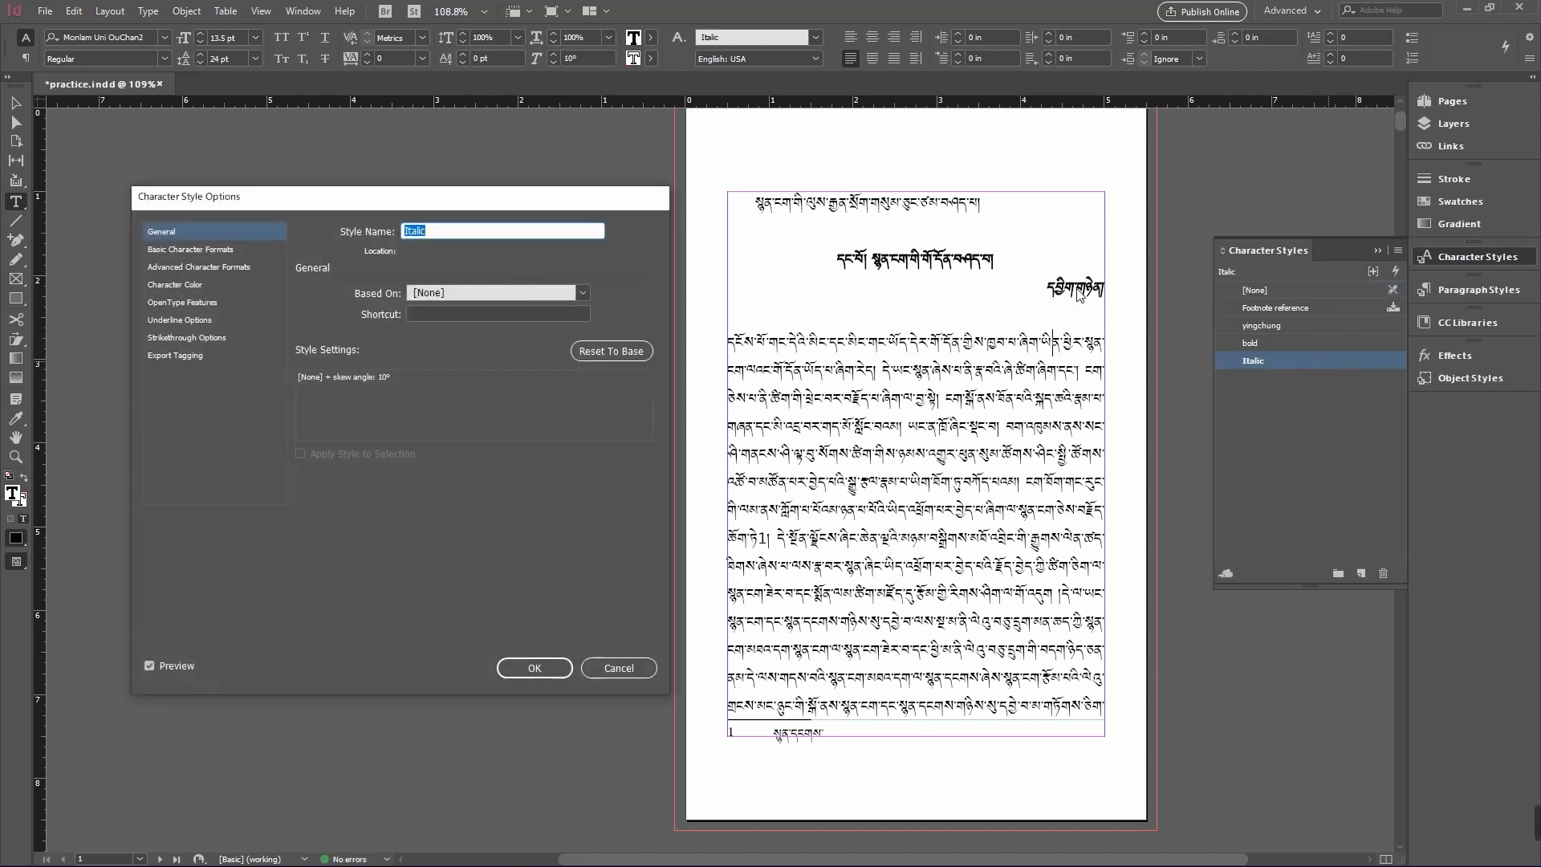
{"action": "left_click", "coordinate": [174, 284]}
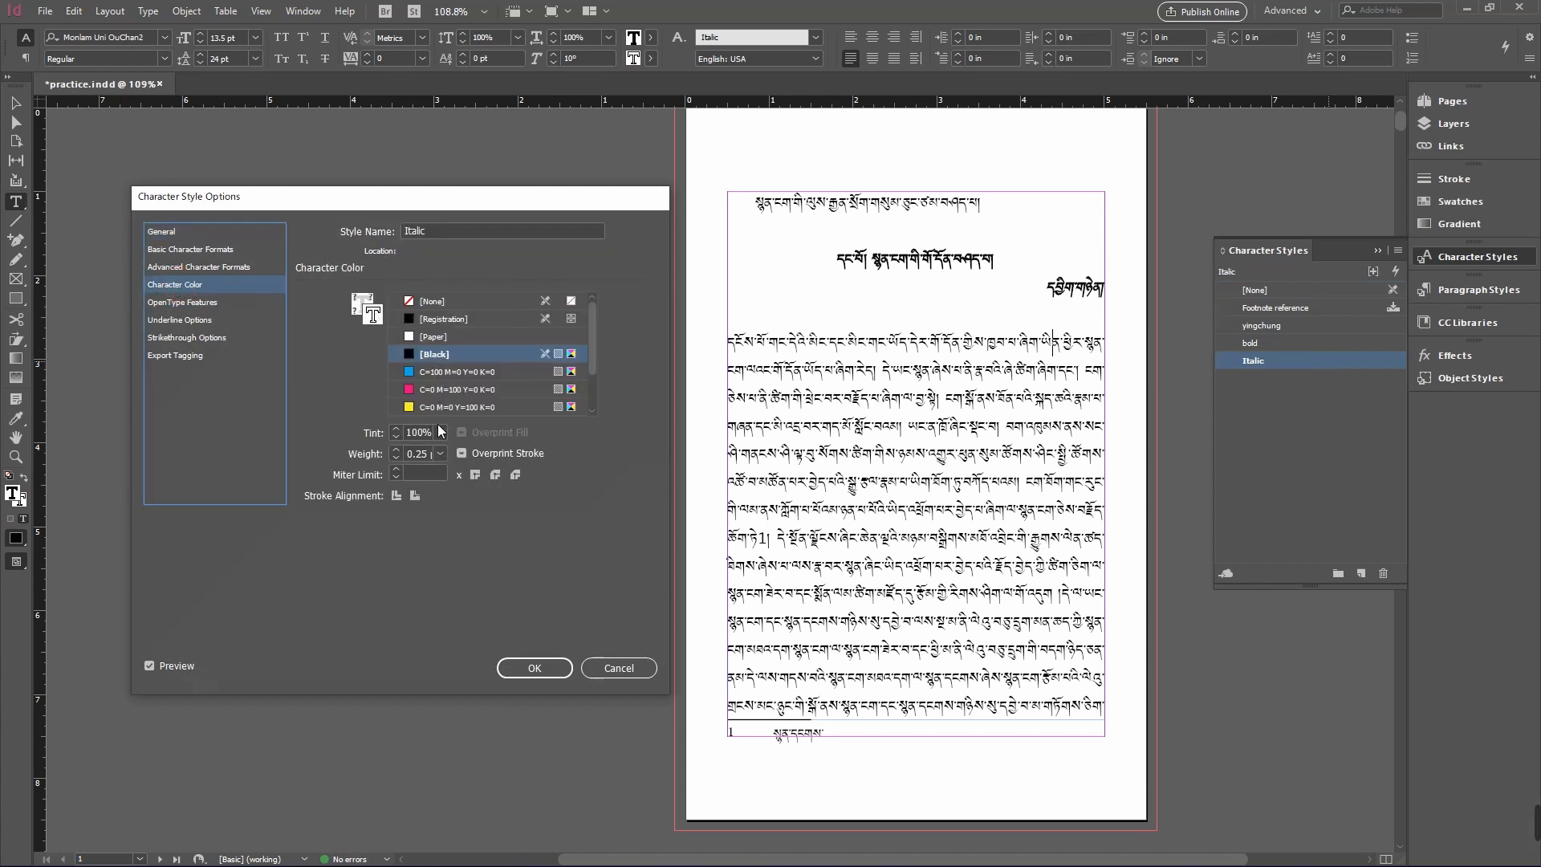
{"action": "left_click", "coordinate": [427, 303]}
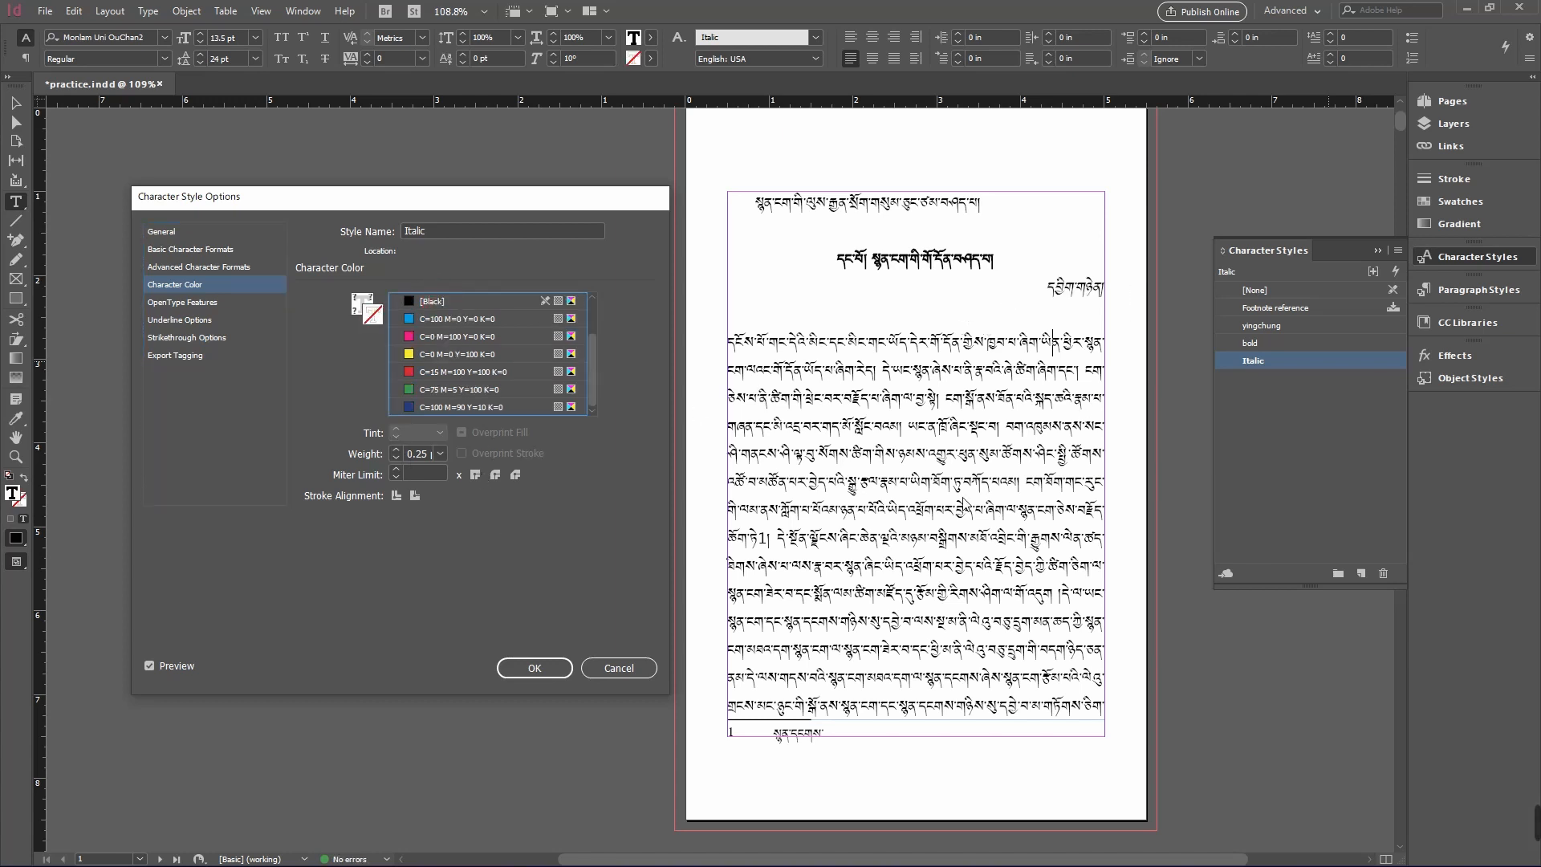
{"action": "left_click", "coordinate": [514, 673]}
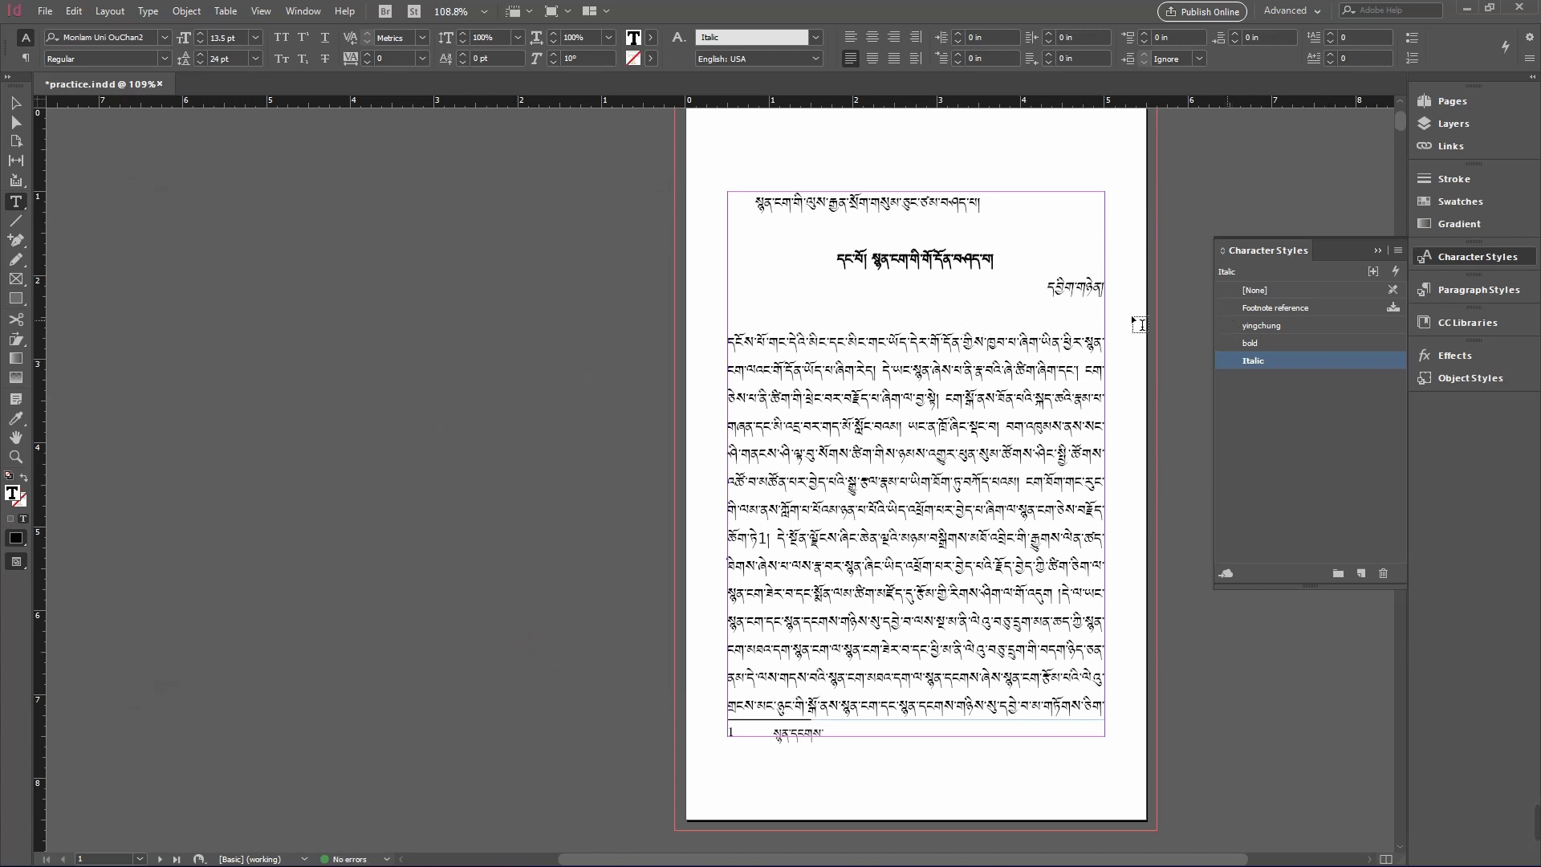
{"action": "left_click", "coordinate": [1089, 295]}
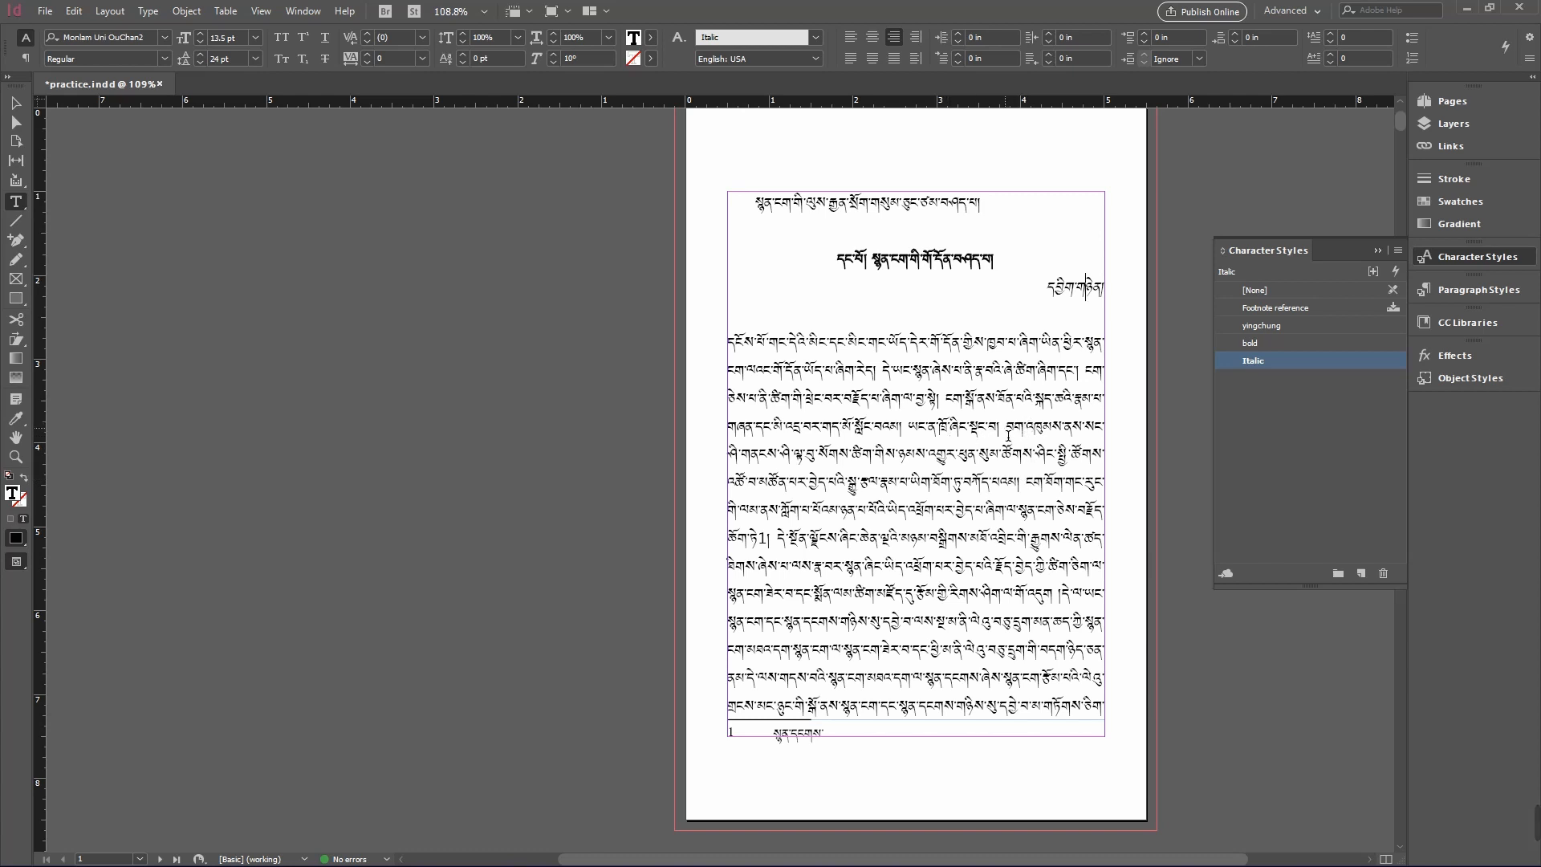
Apply the Italic character style to the passage from the end of the fourth body line through most of the sixth.
{"action": "left_click_drag", "start_coordinate": [1006, 433], "coordinate": [1025, 487]}
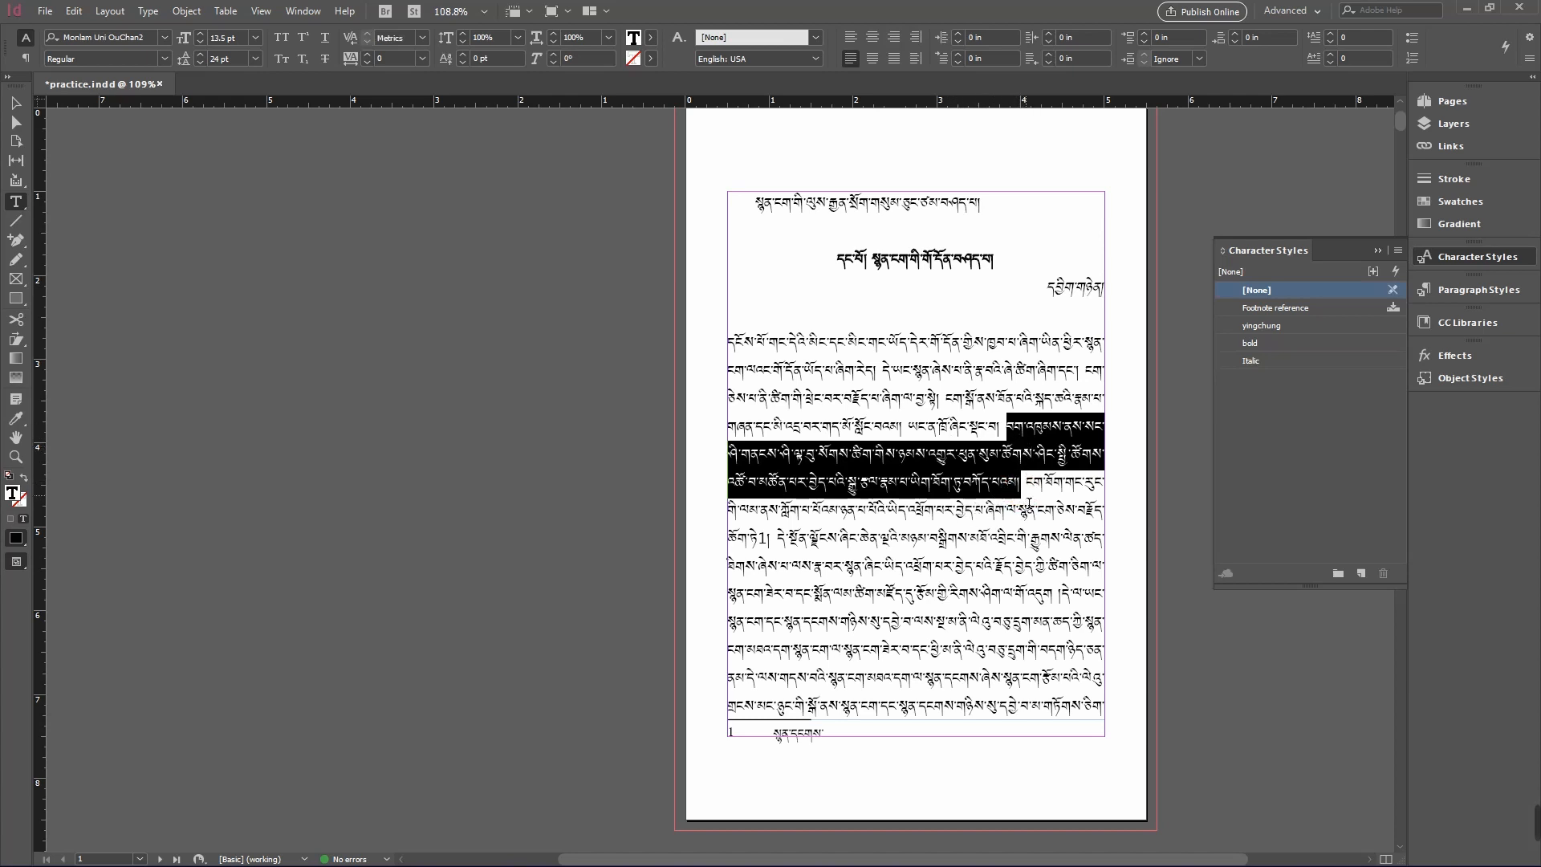
{"action": "left_click", "coordinate": [1284, 361]}
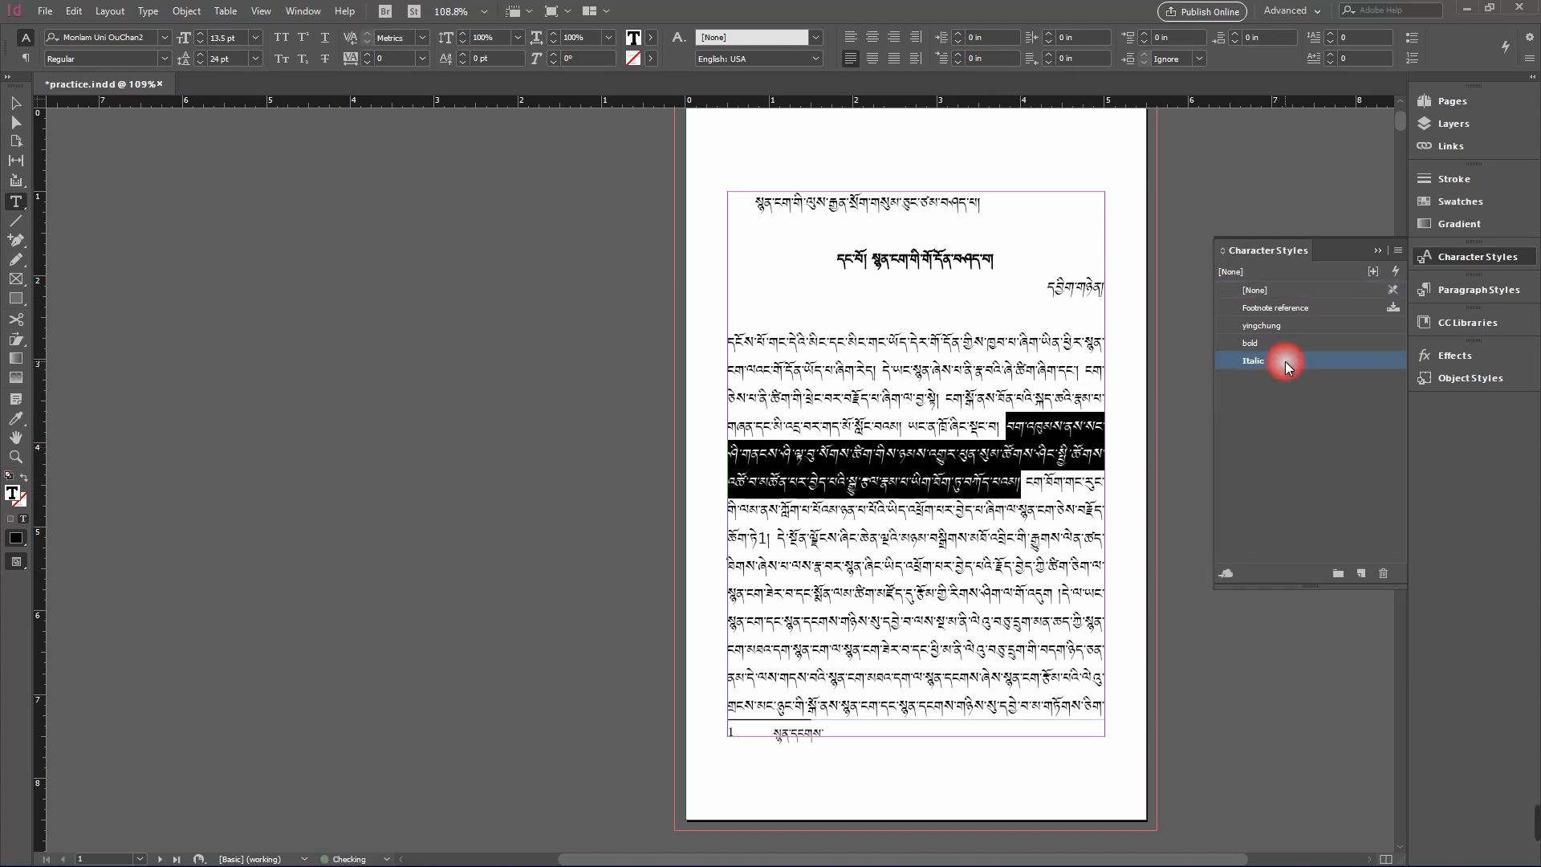
{"action": "left_click", "coordinate": [1012, 454]}
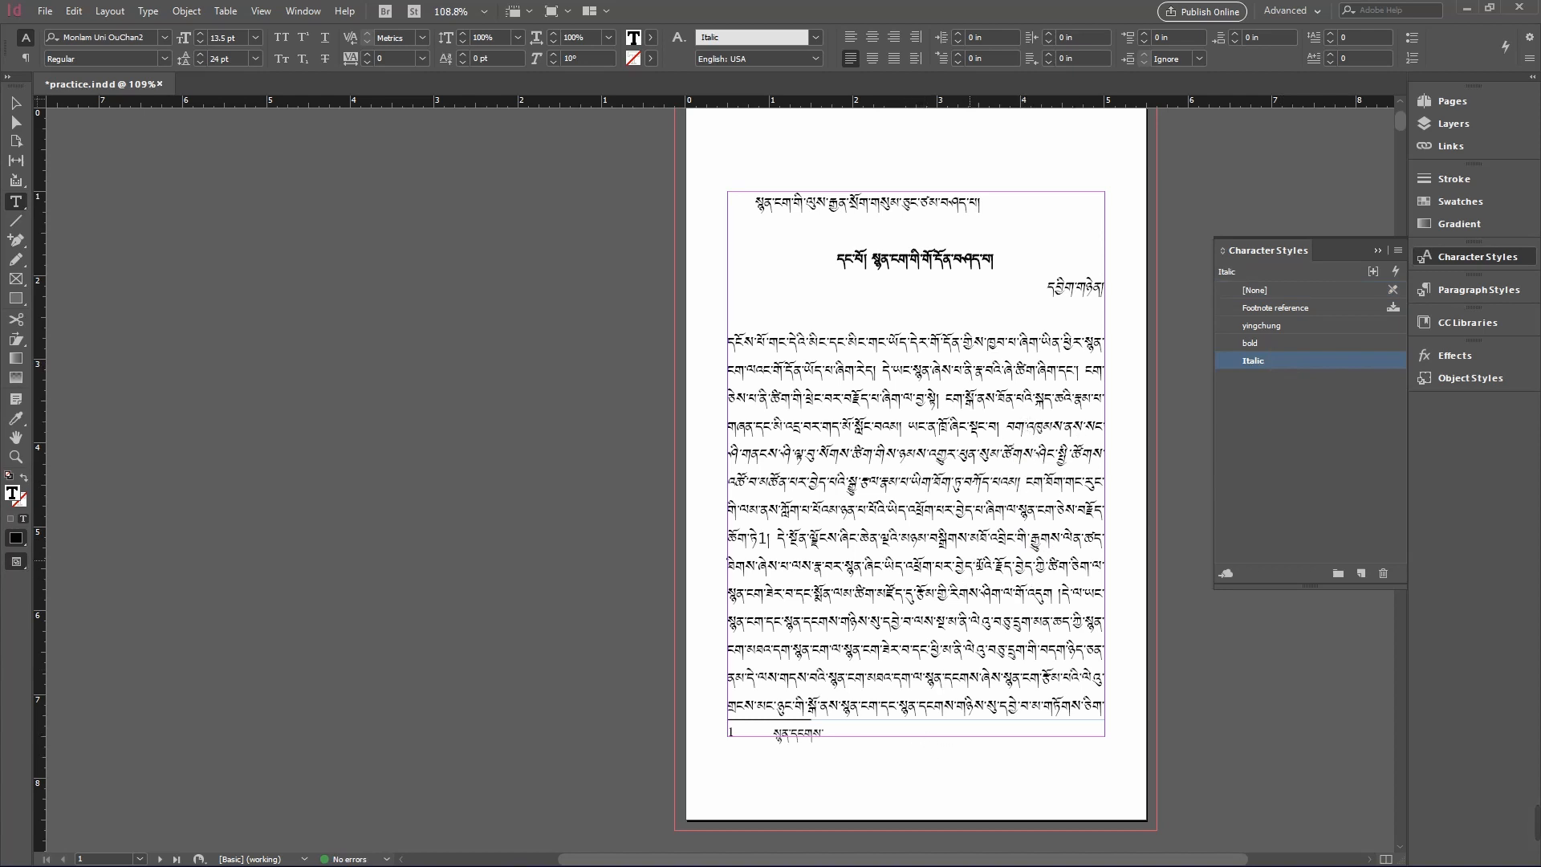
Create a new character style based on Italic and name it Bold & Italic.
{"action": "left_click", "coordinate": [1348, 499]}
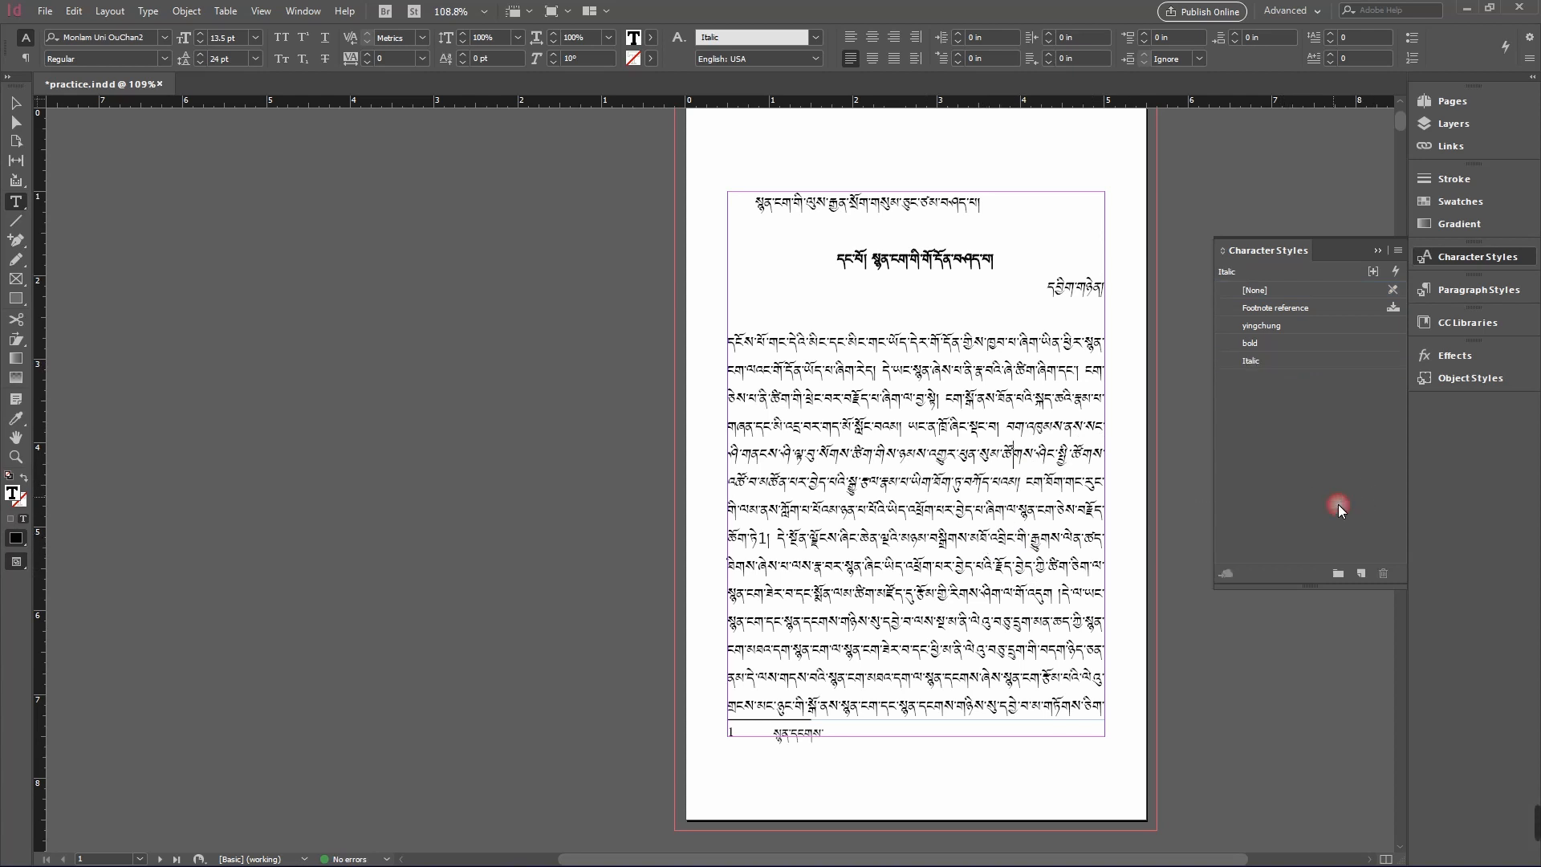
{"action": "left_click", "coordinate": [1361, 573]}
{"action": "double_click", "coordinate": [1343, 378]}
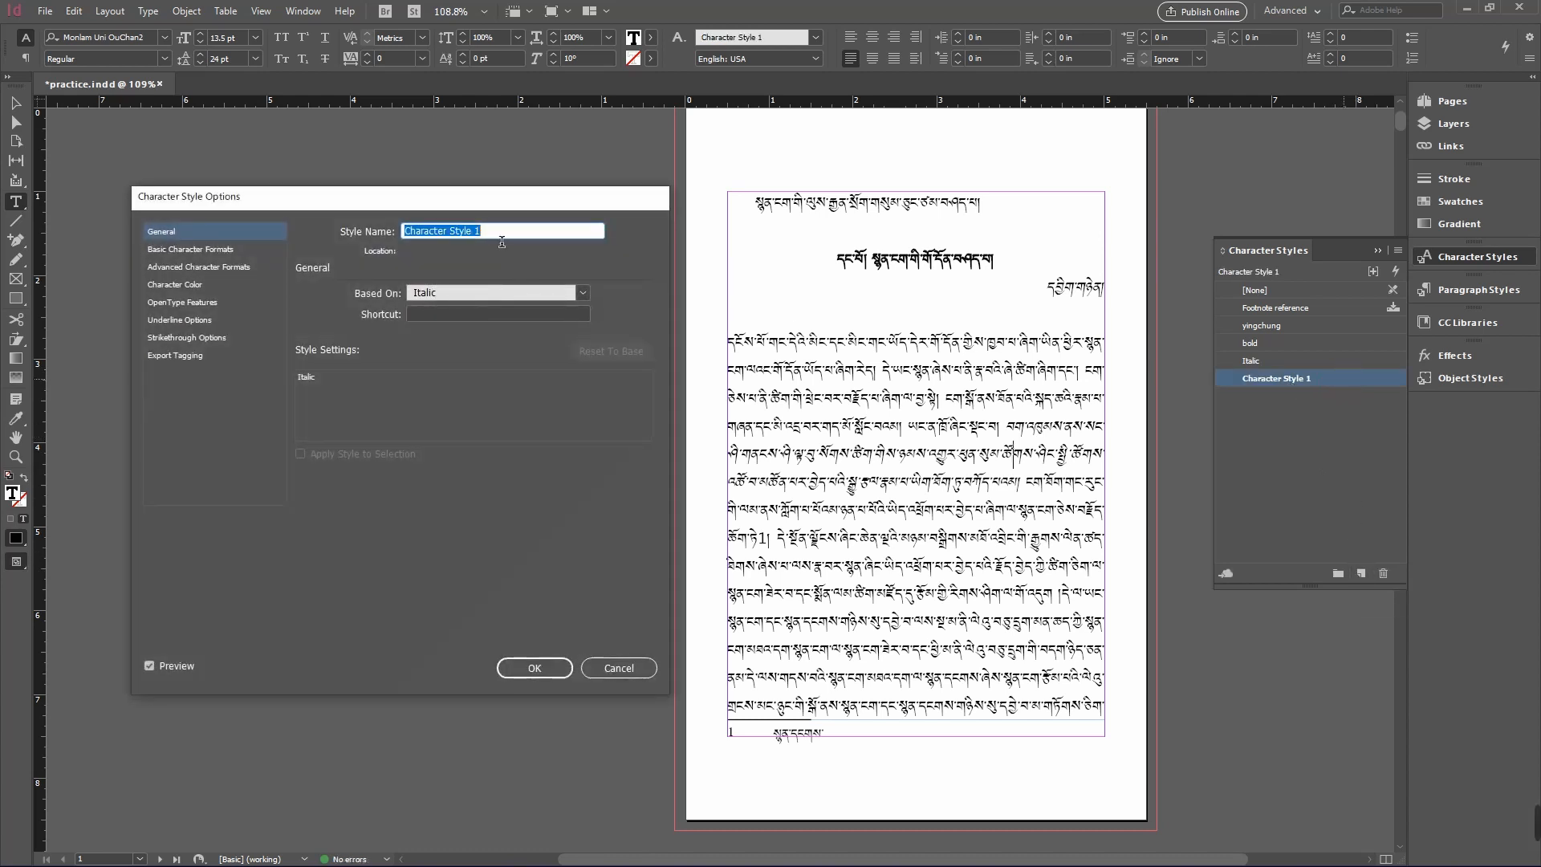
{"action": "type", "text": "Bold & Italic"}
Set the Bold & Italic style's stroke colour to [Black] and save the style.
{"action": "left_click", "coordinate": [196, 267]}
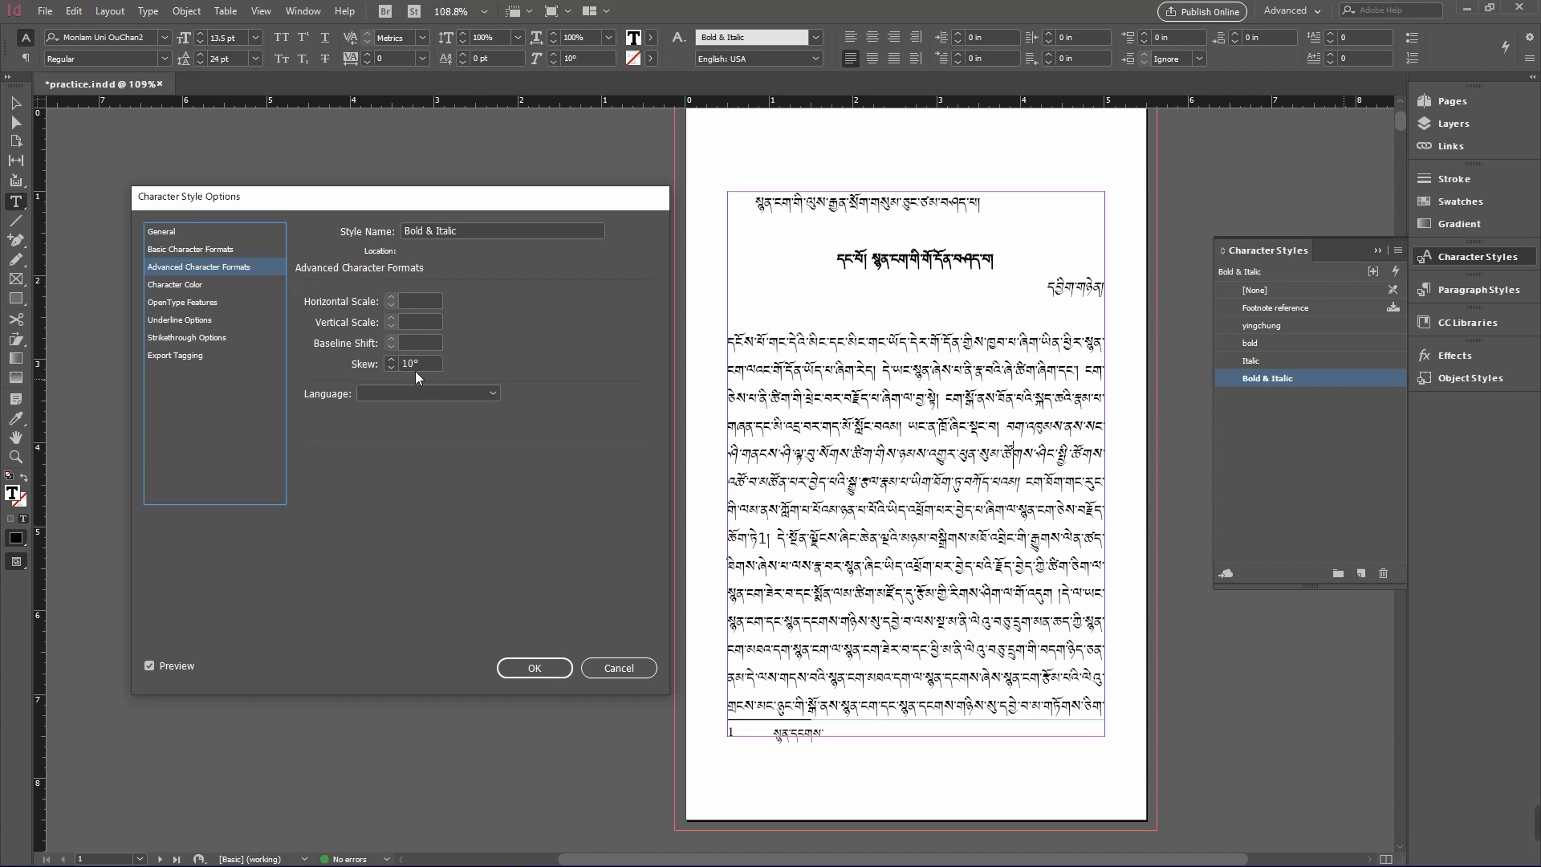
{"action": "left_click", "coordinate": [230, 250]}
{"action": "left_click", "coordinate": [263, 233]}
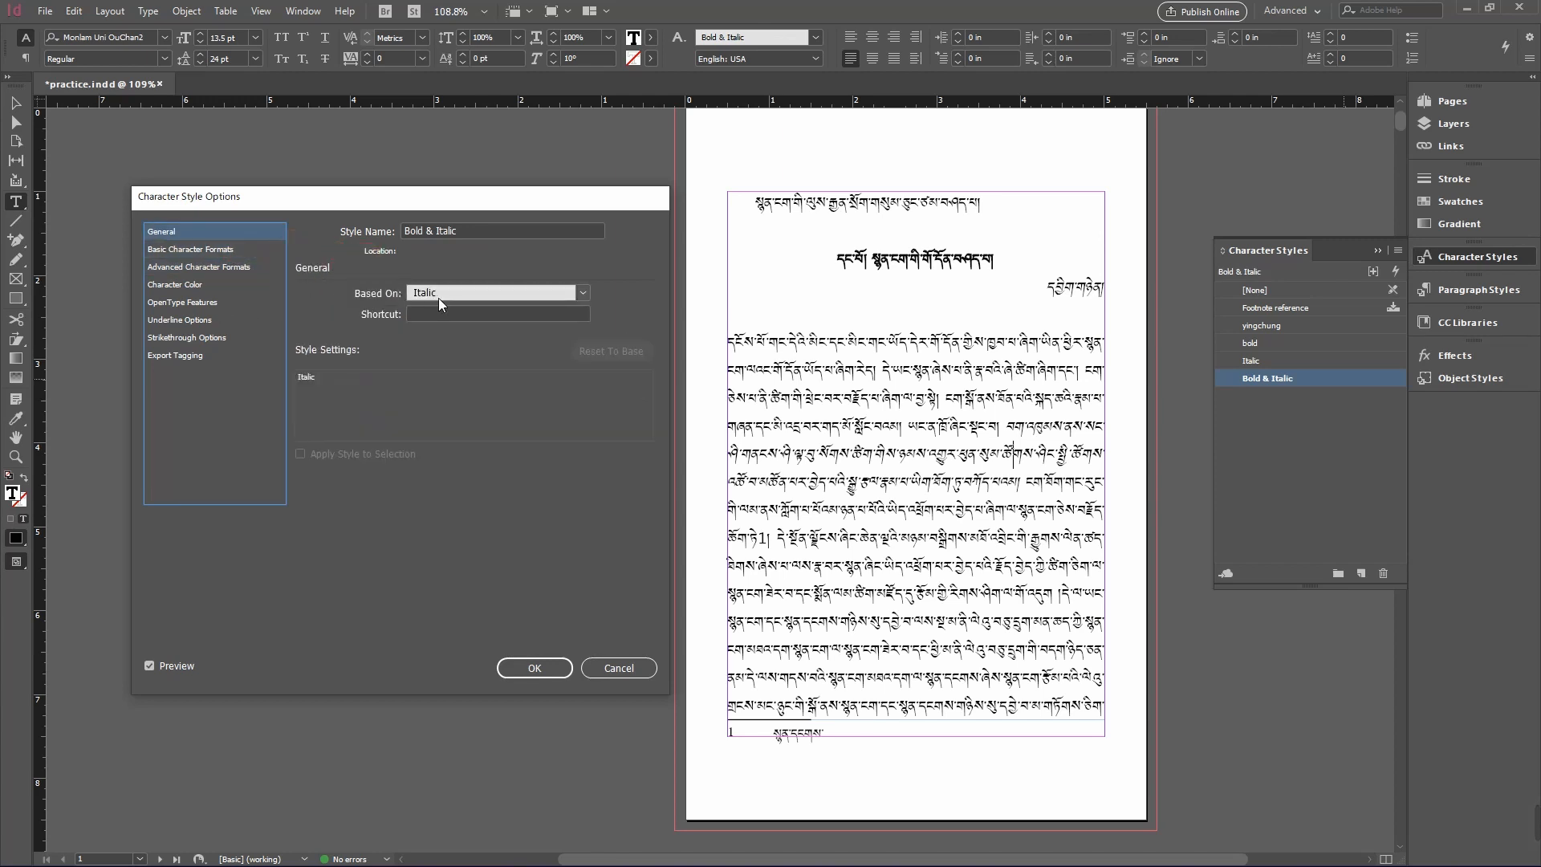
{"action": "left_click", "coordinate": [204, 268]}
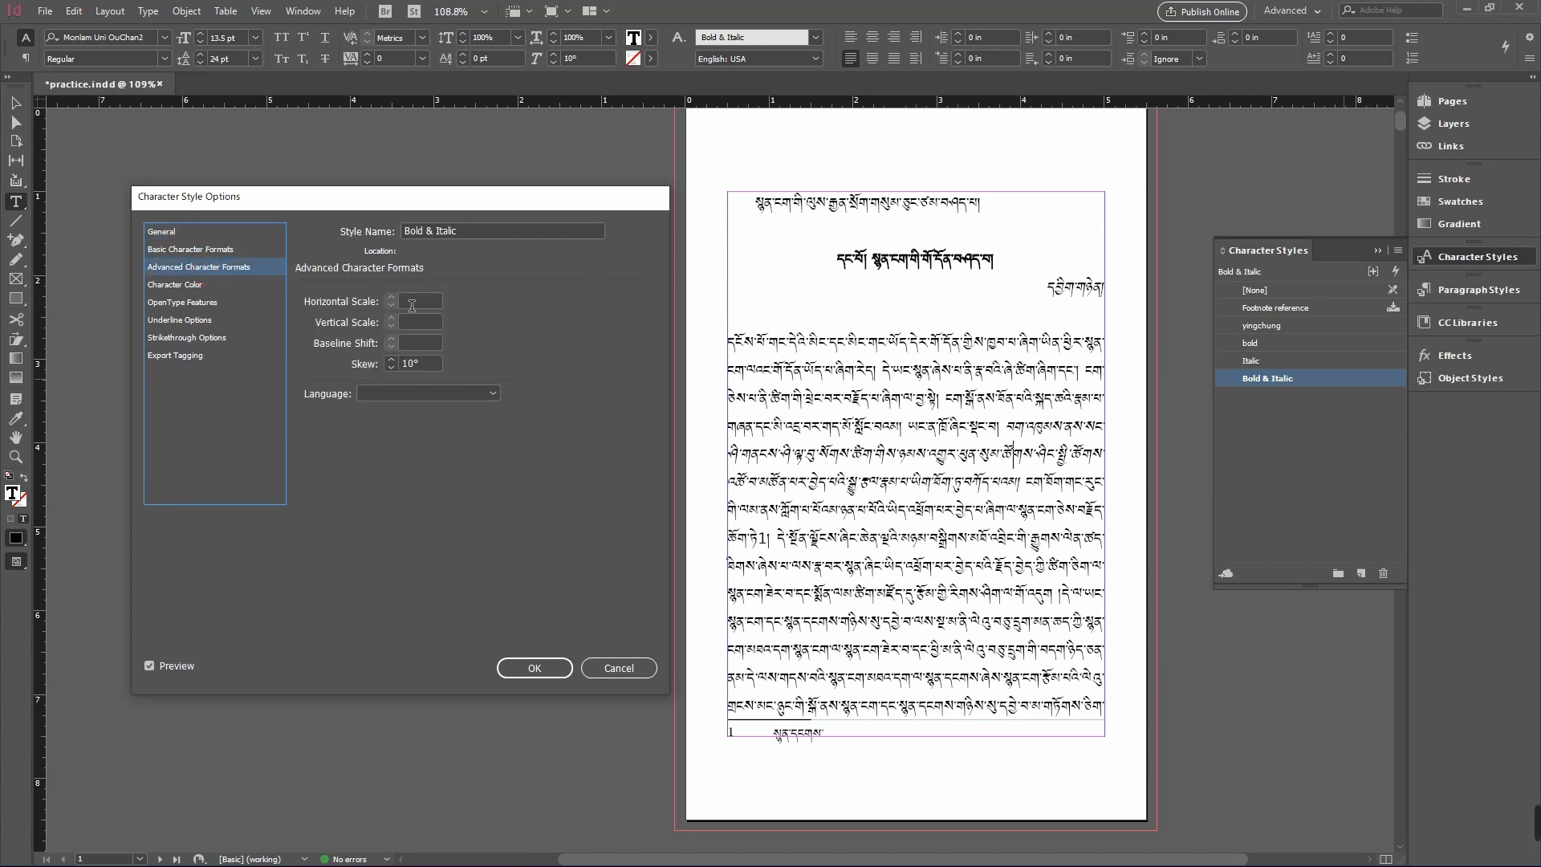
{"action": "left_click", "coordinate": [200, 286]}
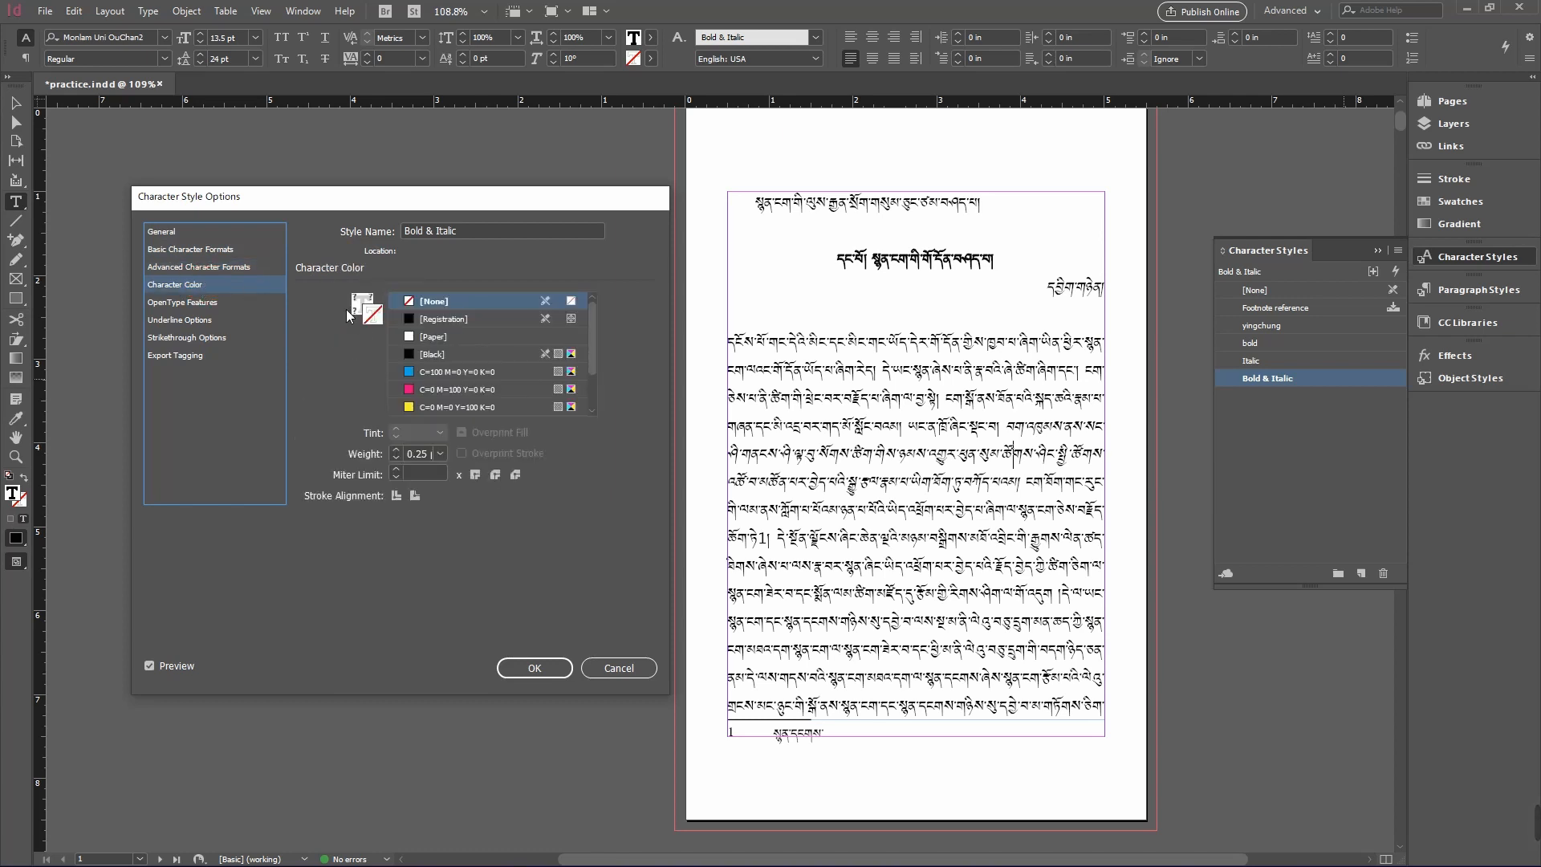
{"action": "left_click", "coordinate": [434, 354]}
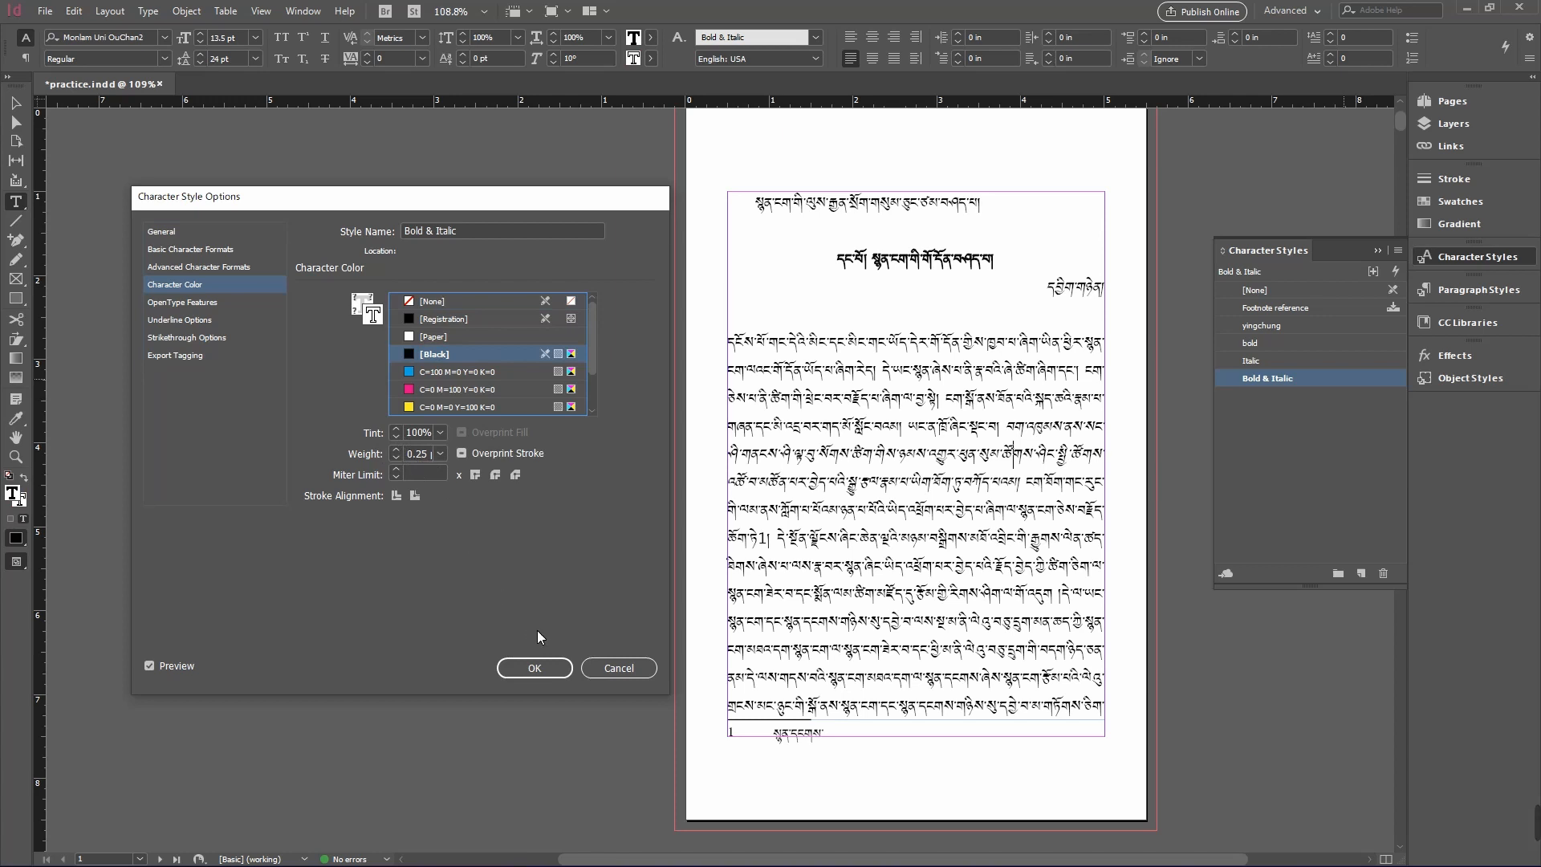
{"action": "left_click", "coordinate": [533, 668]}
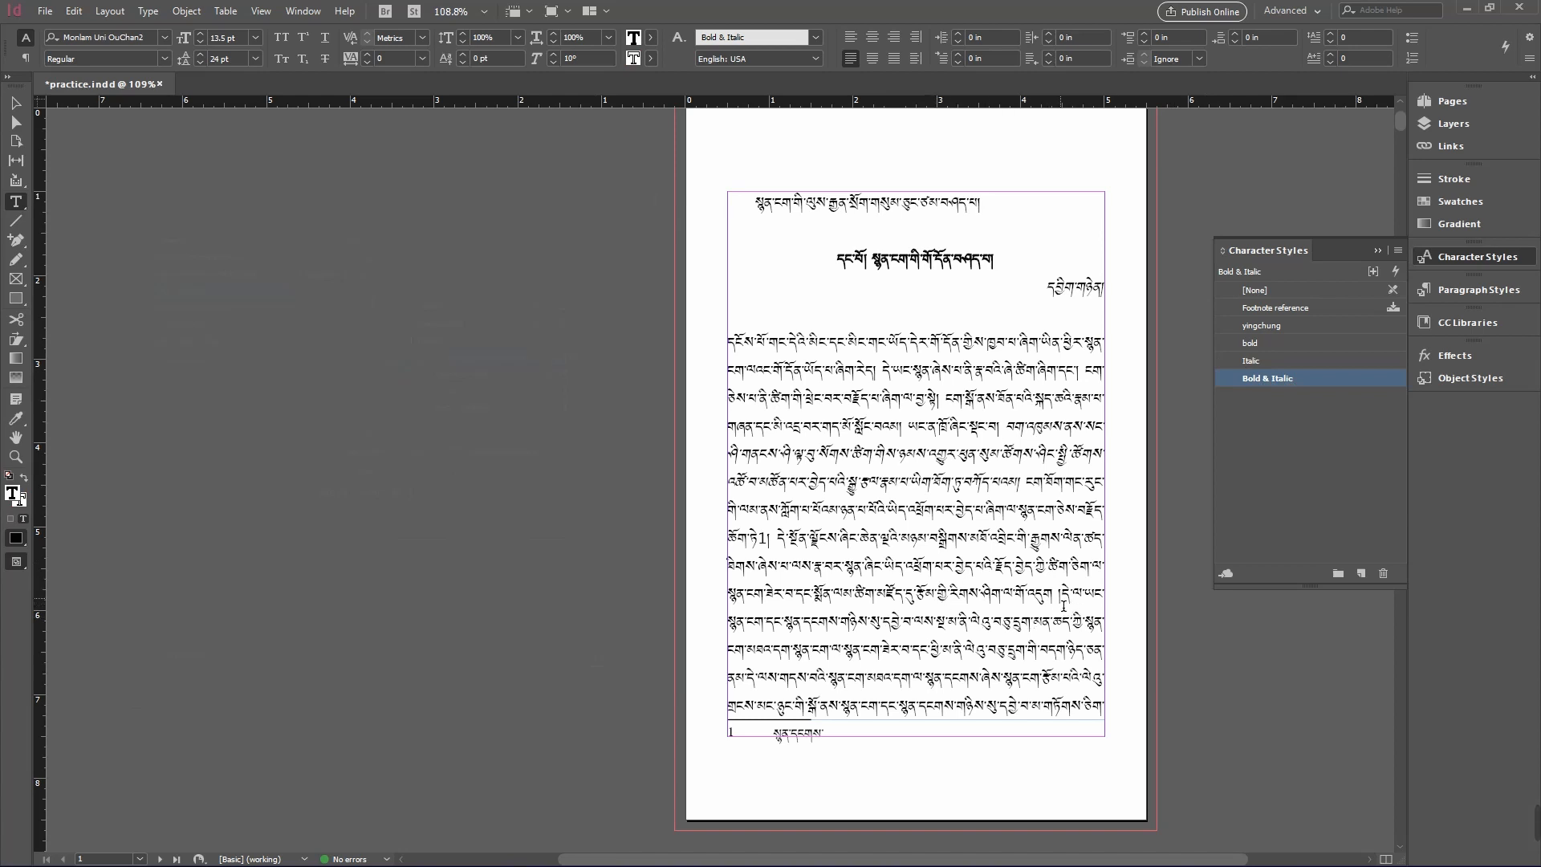
Apply the Bold & Italic character style to the passage from the end of the tenth body line to mid-thirteenth.
{"action": "left_click_drag", "start_coordinate": [1063, 602], "coordinate": [918, 690]}
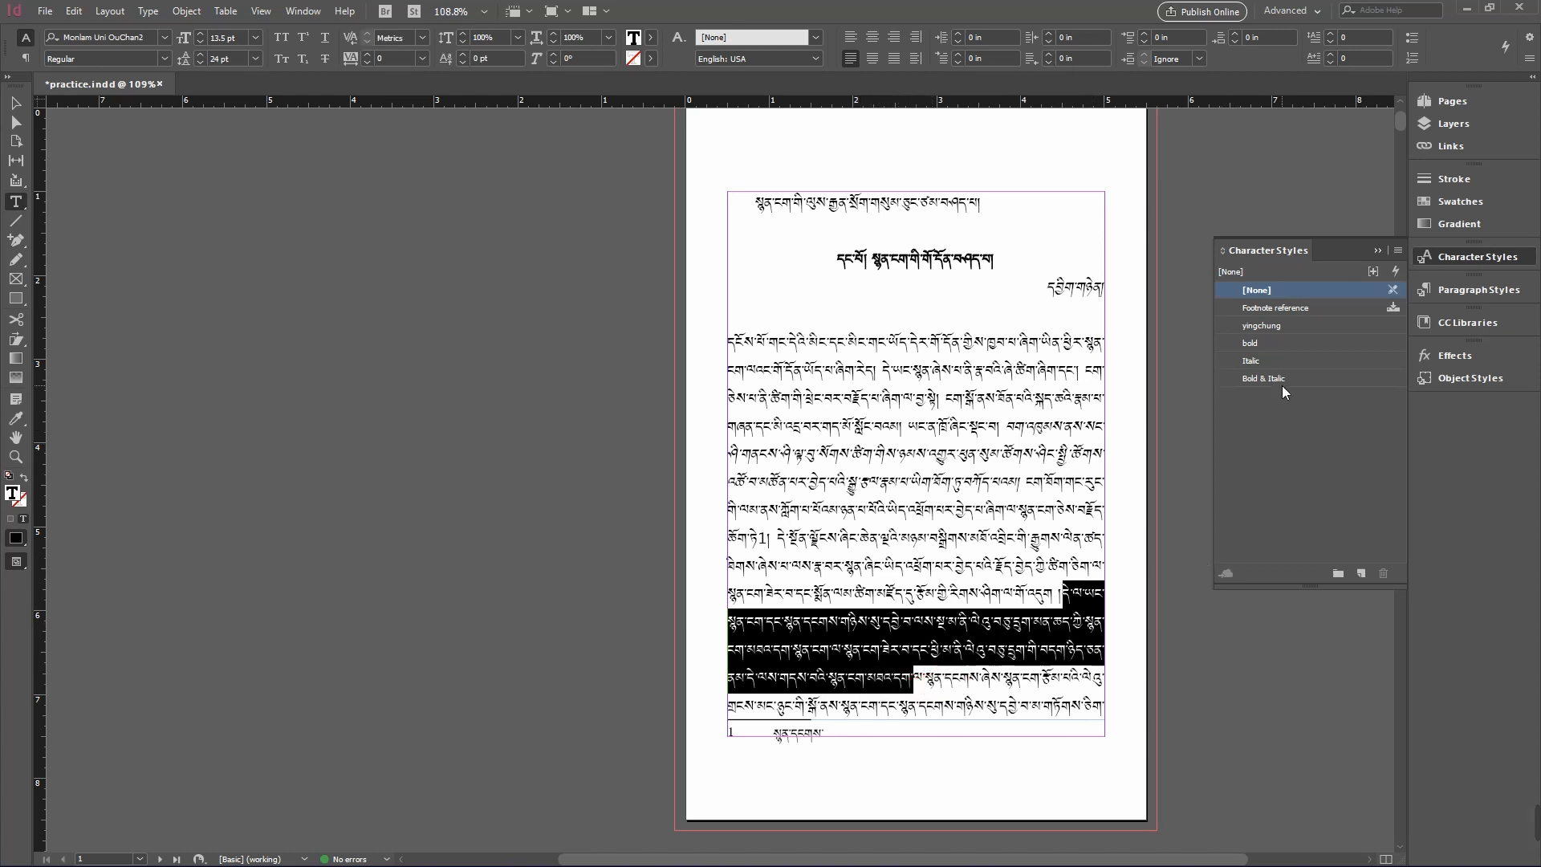
{"action": "left_click", "coordinate": [1311, 378]}
{"action": "left_click", "coordinate": [1018, 651]}
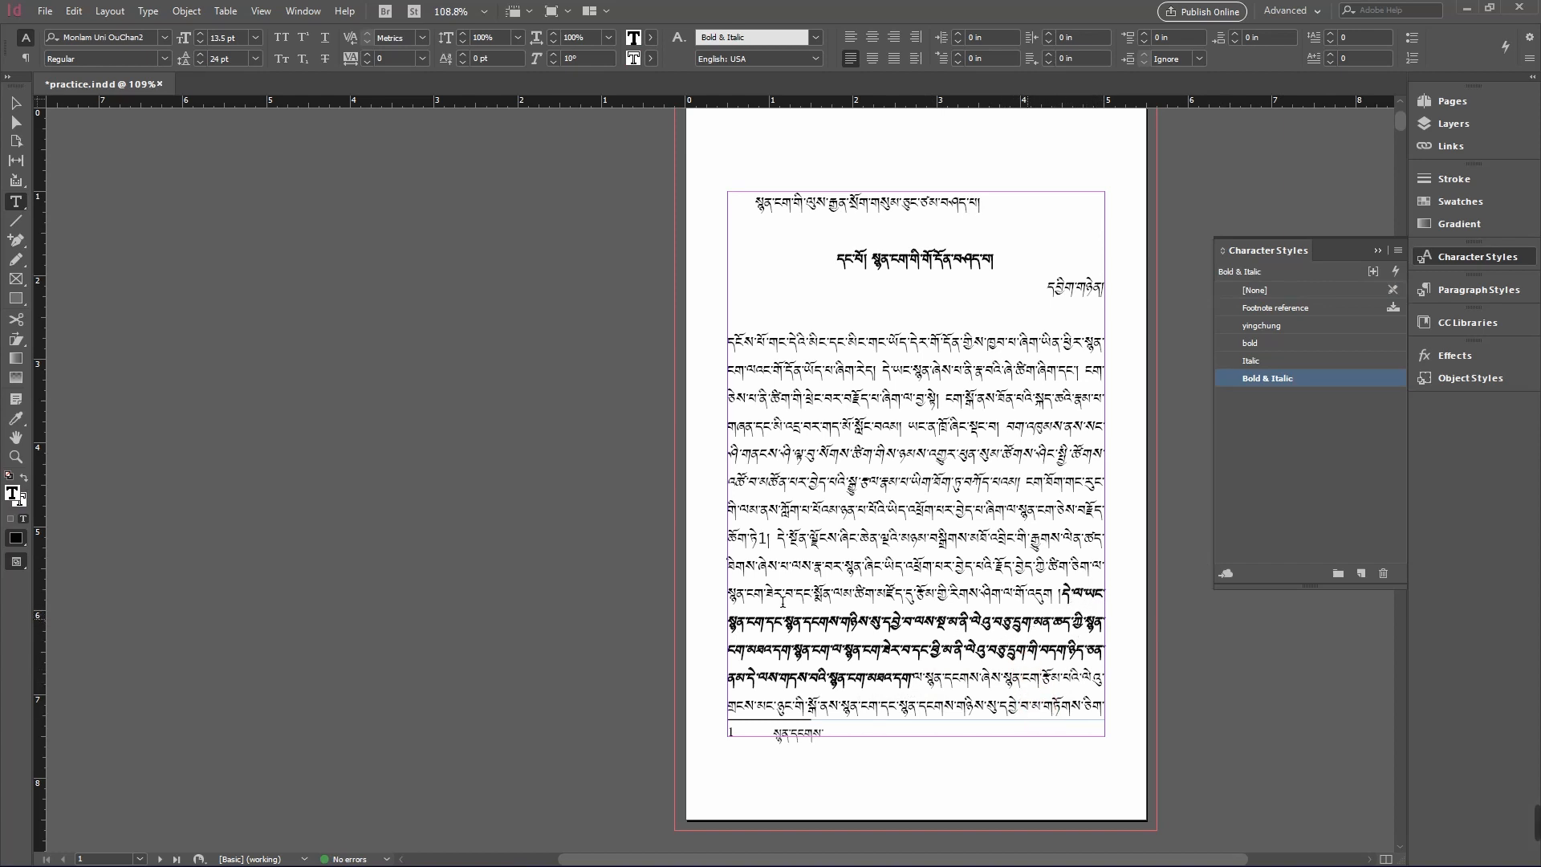
Deselect the text, examine the styled page in full-screen presentation mode, and return to the layout.
{"action": "left_click", "coordinate": [511, 430]}
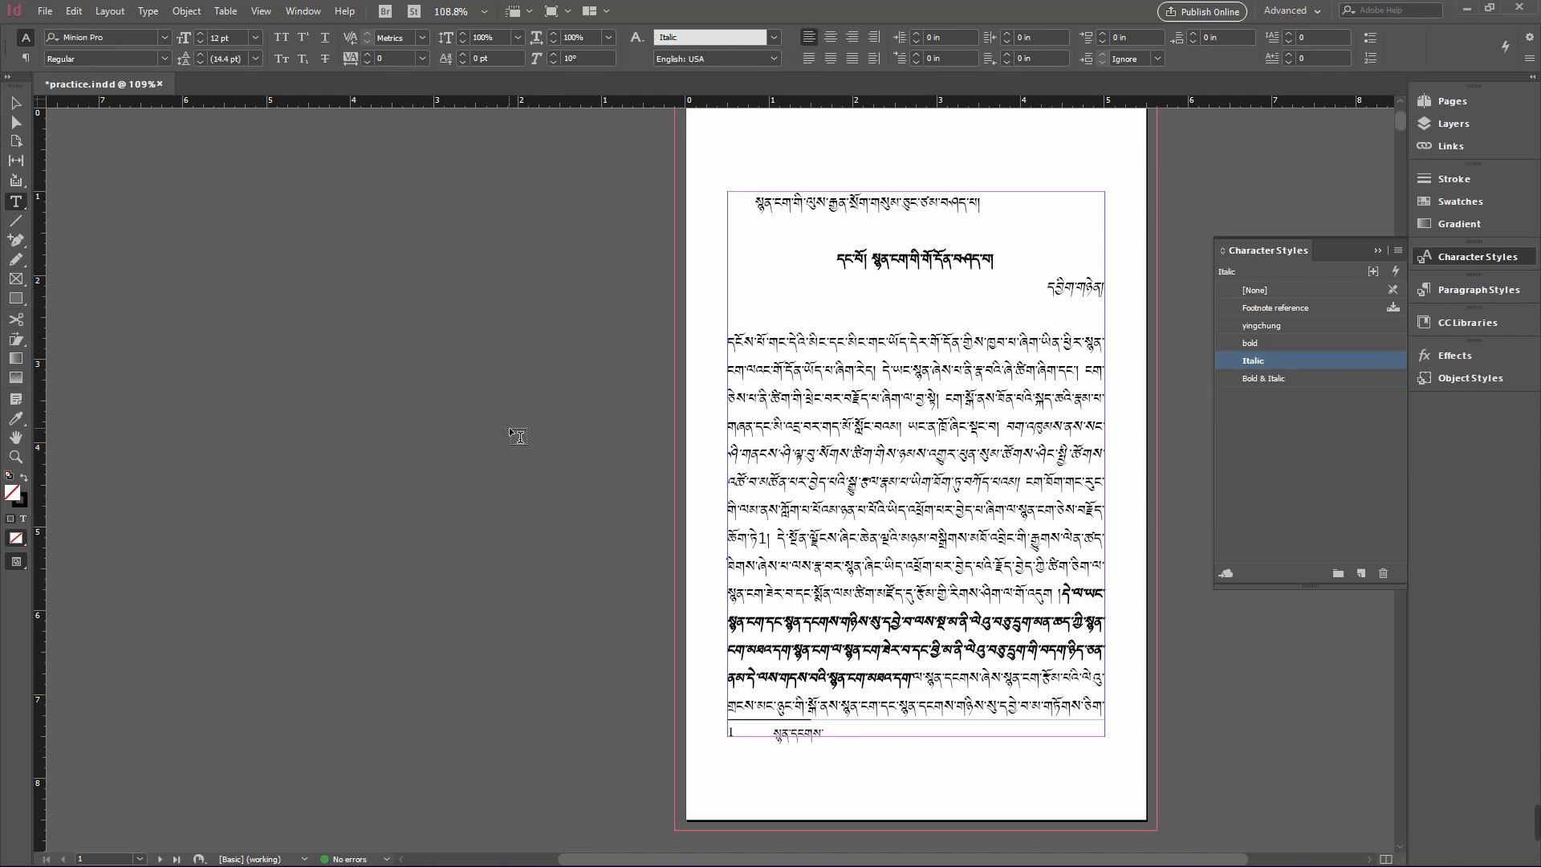
{"action": "key", "text": "shift+w"}
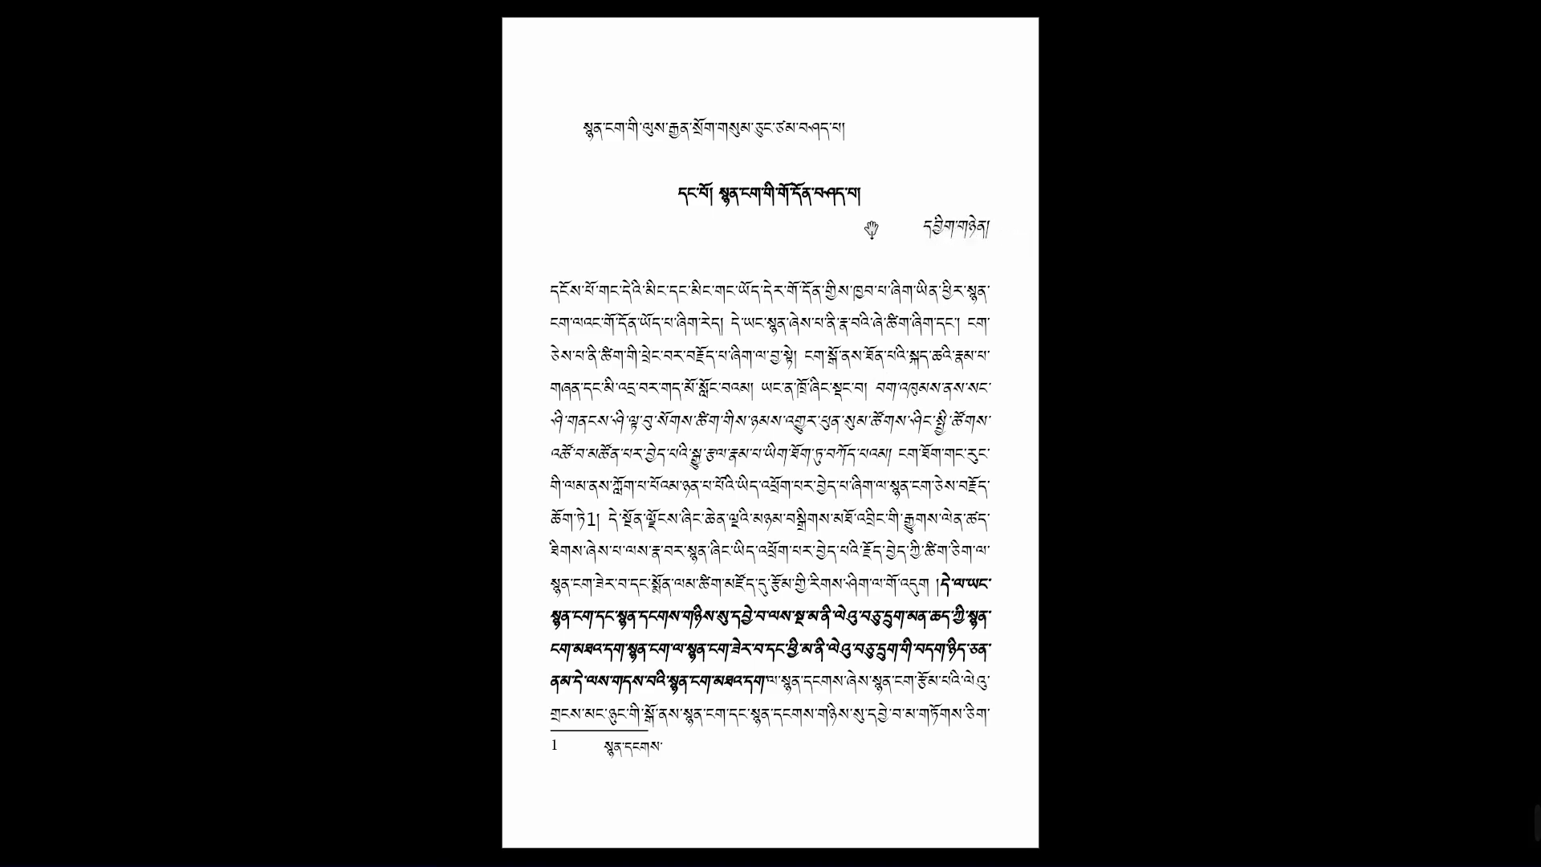
{"action": "key", "text": "Escape"}
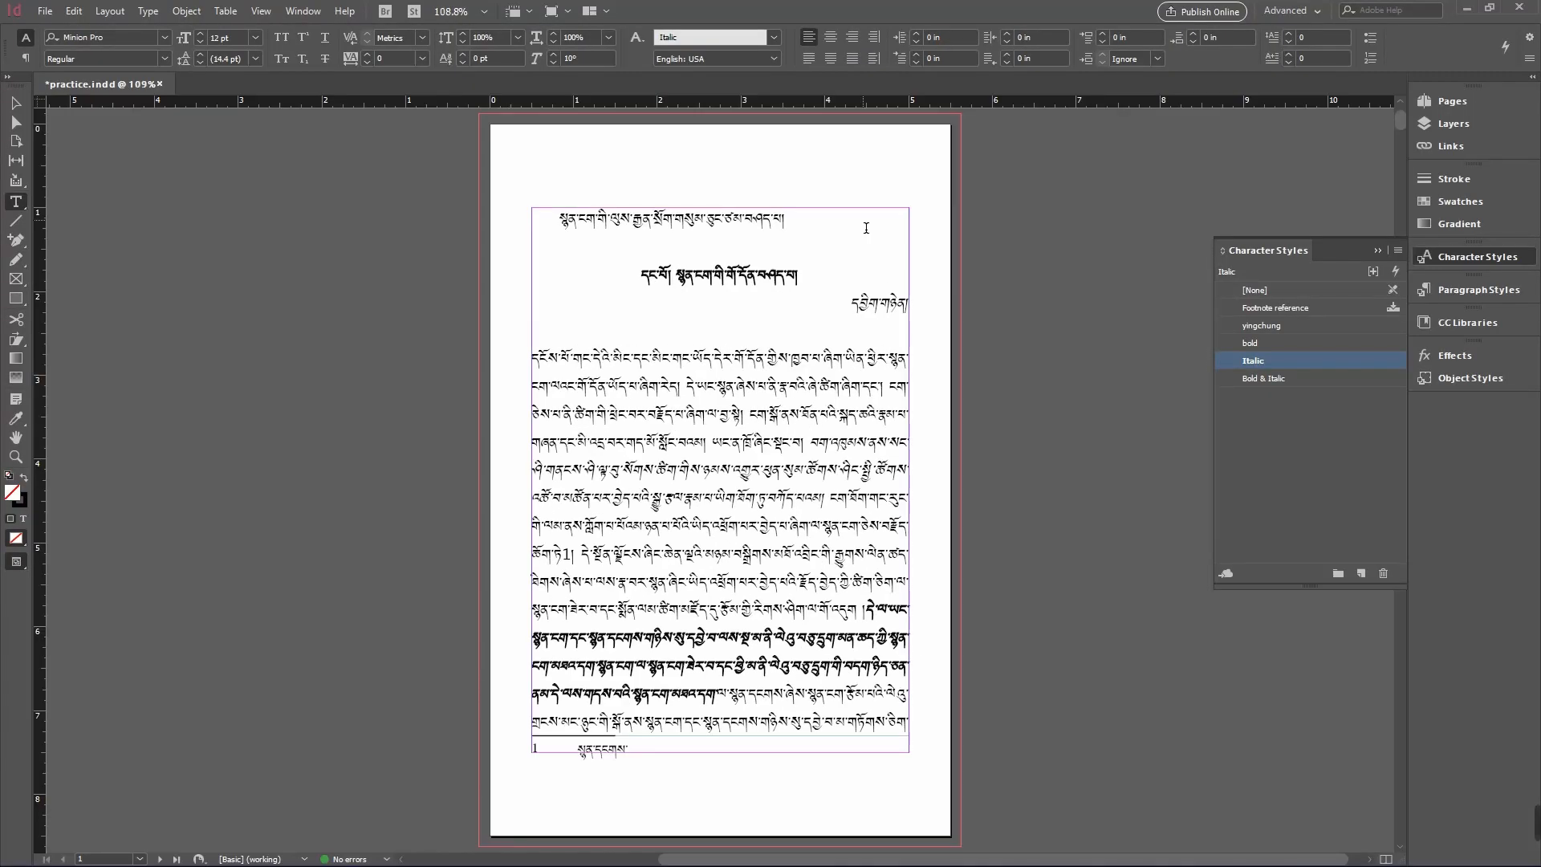